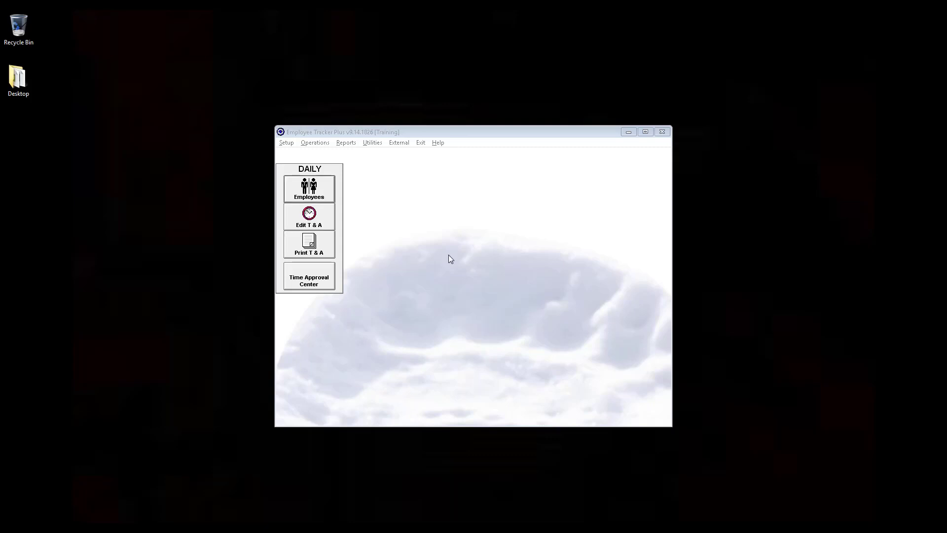
# - Review the setup of the VAC2W vacation time bank, including its default amount and associated absent code, and return to the main window
pyautogui.click(286, 143)
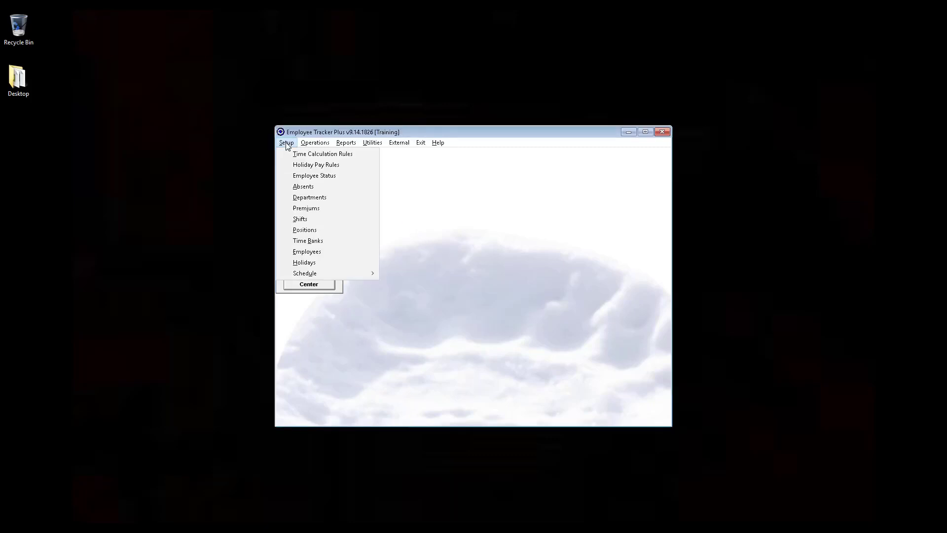
pyautogui.click(295, 241)
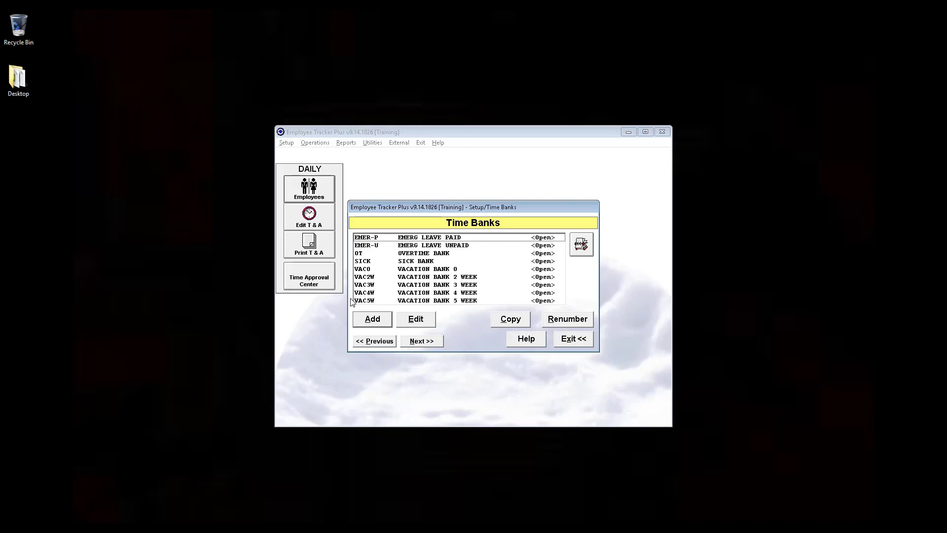
pyautogui.doubleClick(403, 278)
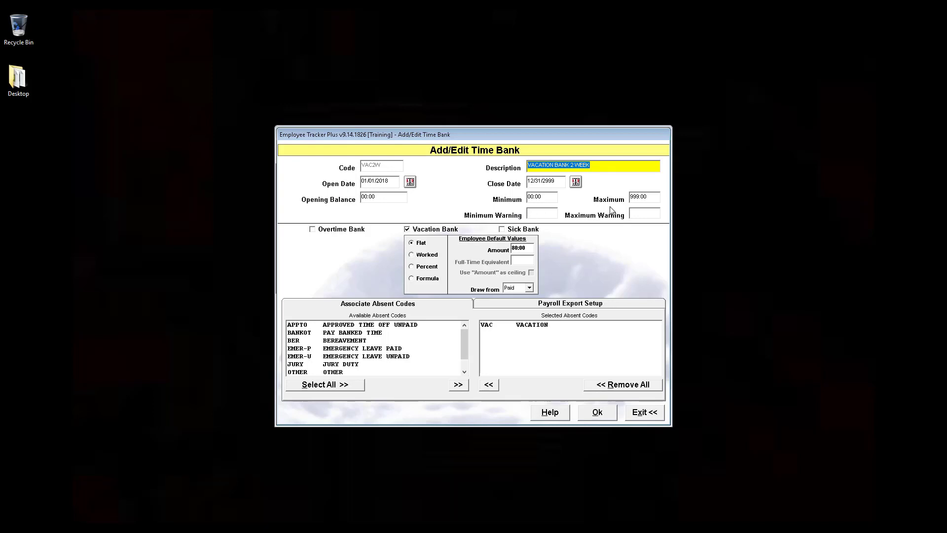
pyautogui.click(516, 328)
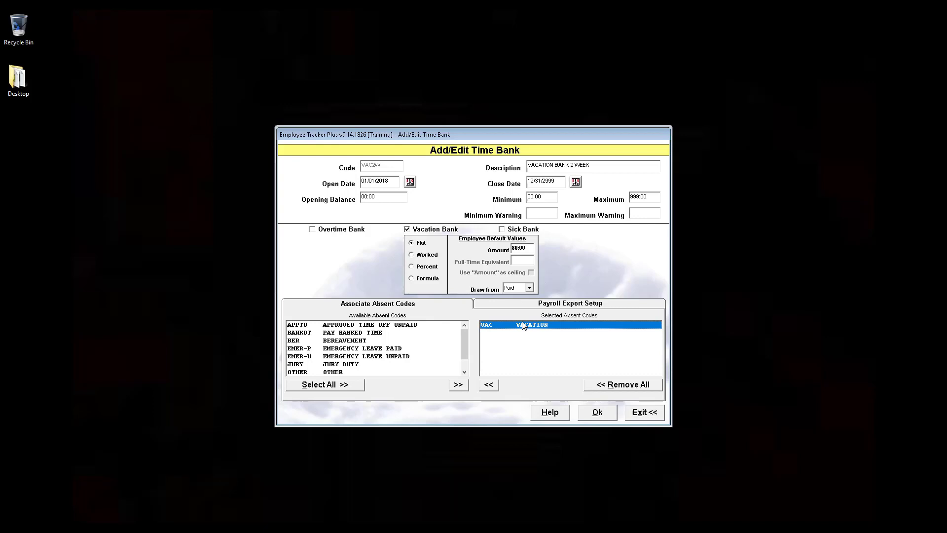
pyautogui.click(594, 413)
pyautogui.click(574, 339)
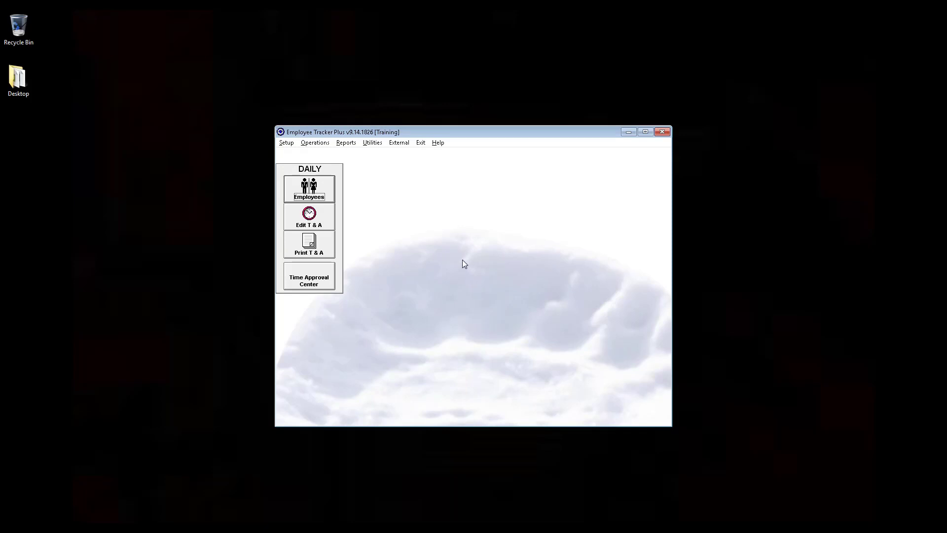
# - Open the test employee's profile and display the time banks assigned to that employee
pyautogui.click(311, 192)
pyautogui.moveTo(559, 268); pyautogui.dragTo(559, 282)
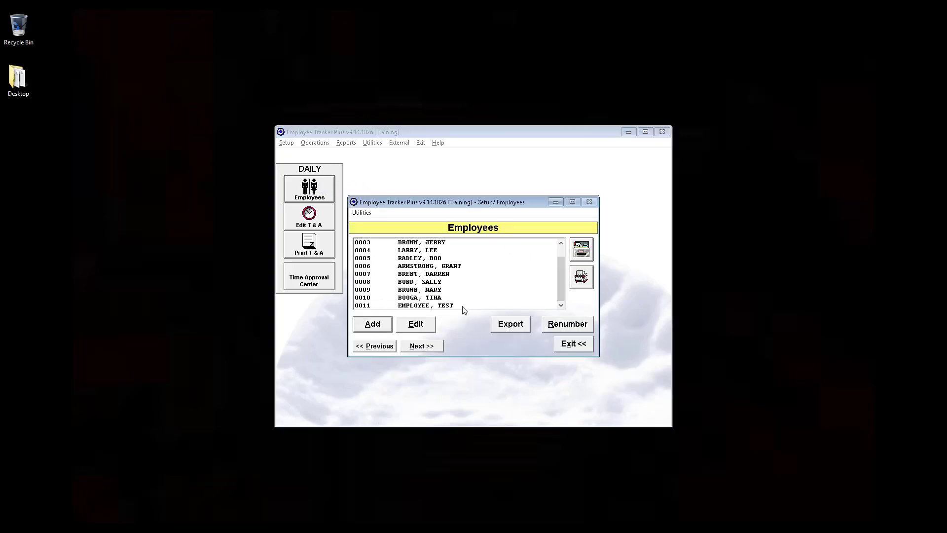
pyautogui.click(431, 306)
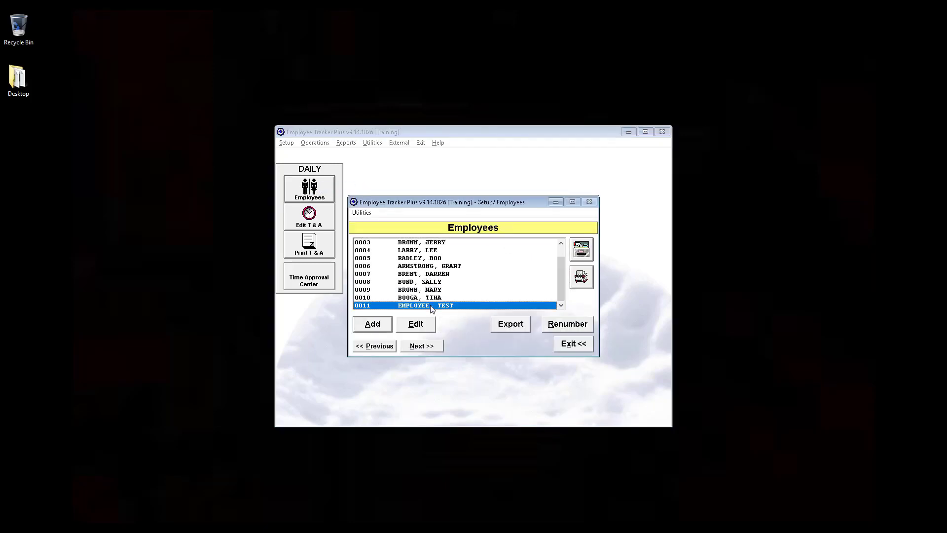
pyautogui.doubleClick(431, 305)
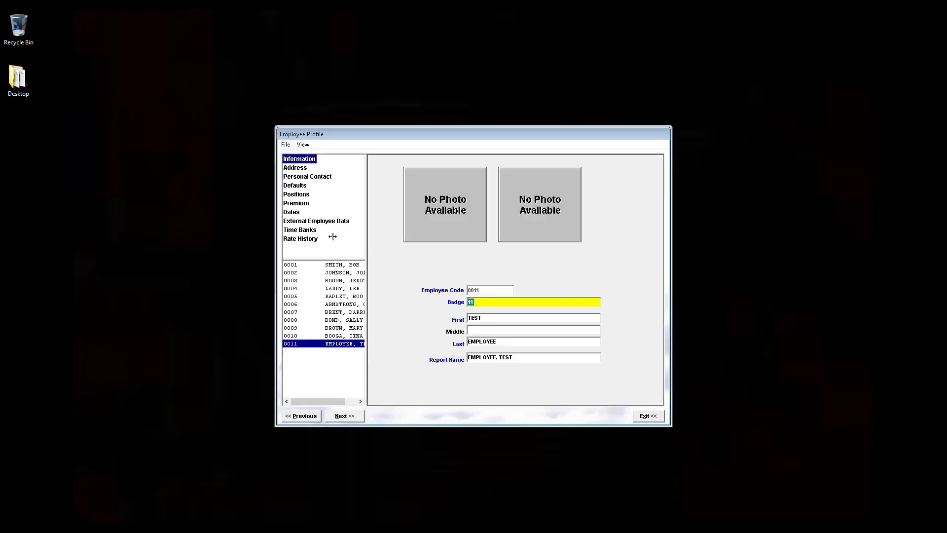
pyautogui.click(309, 231)
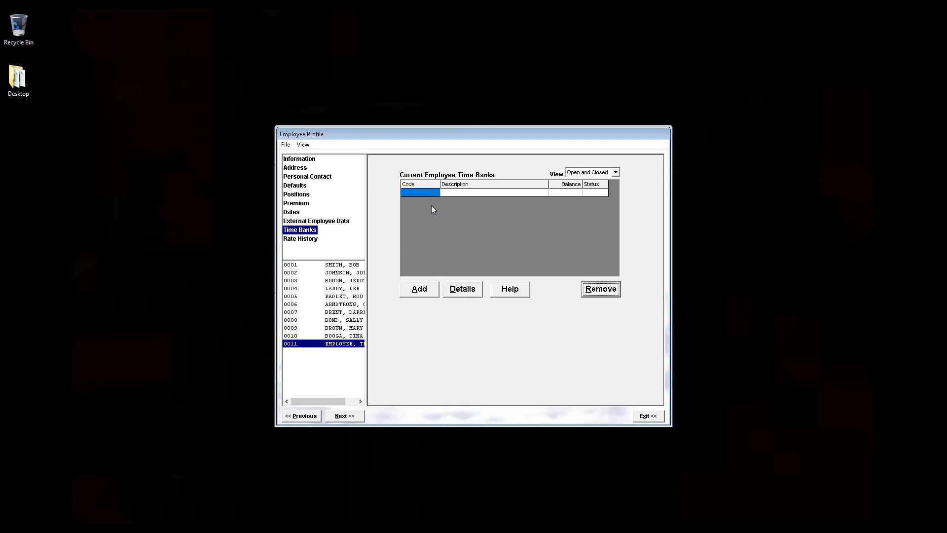
# - Assign the EMER-P, EMER-U, OT and VAC2W time banks to the test employee
pyautogui.click(419, 290)
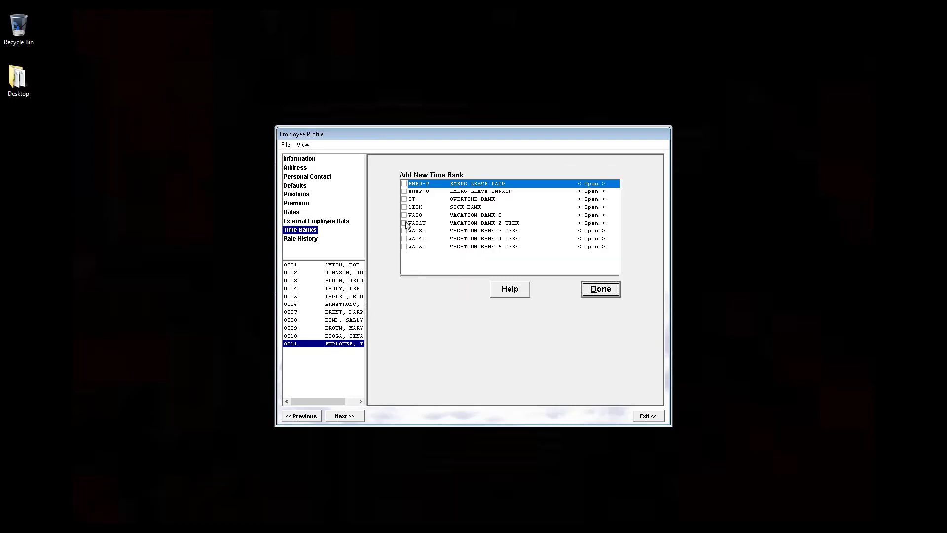
pyautogui.click(405, 184)
pyautogui.click(405, 191)
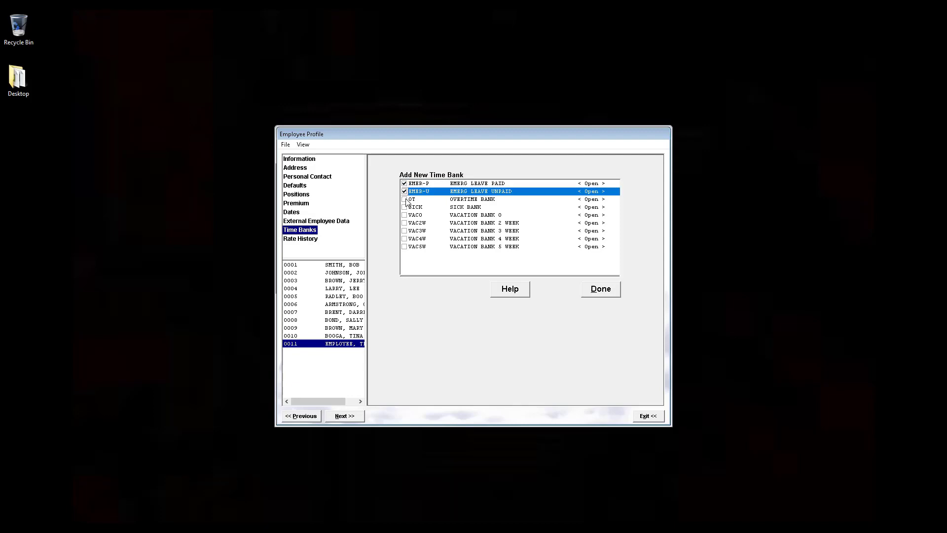
pyautogui.click(406, 200)
pyautogui.click(404, 223)
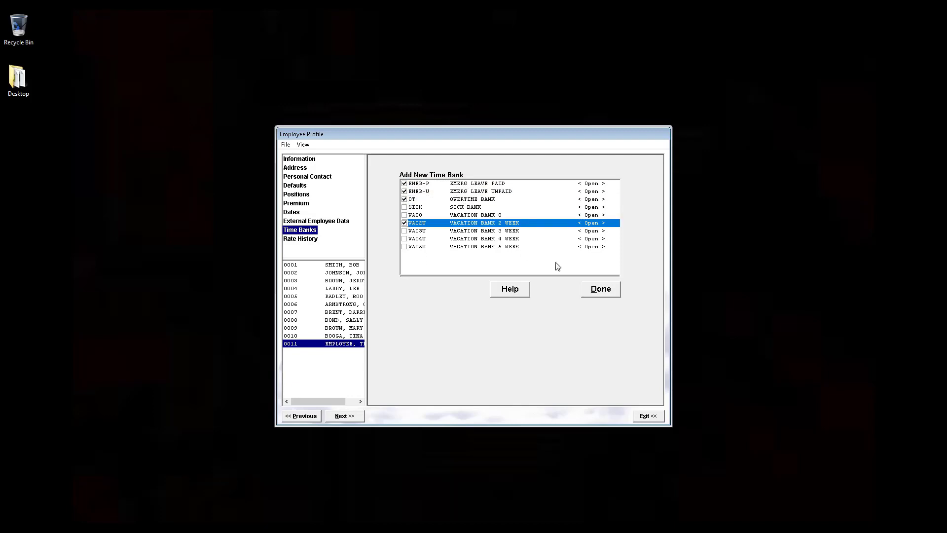
pyautogui.click(594, 290)
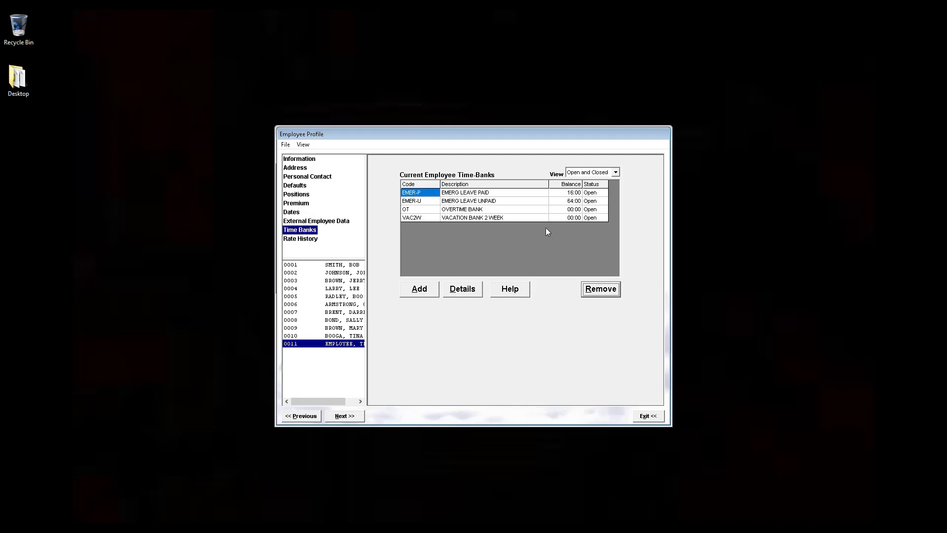
# - Open the details of the test employee's VAC2W vacation bank and check its minimum and maximum limits
pyautogui.click(476, 218)
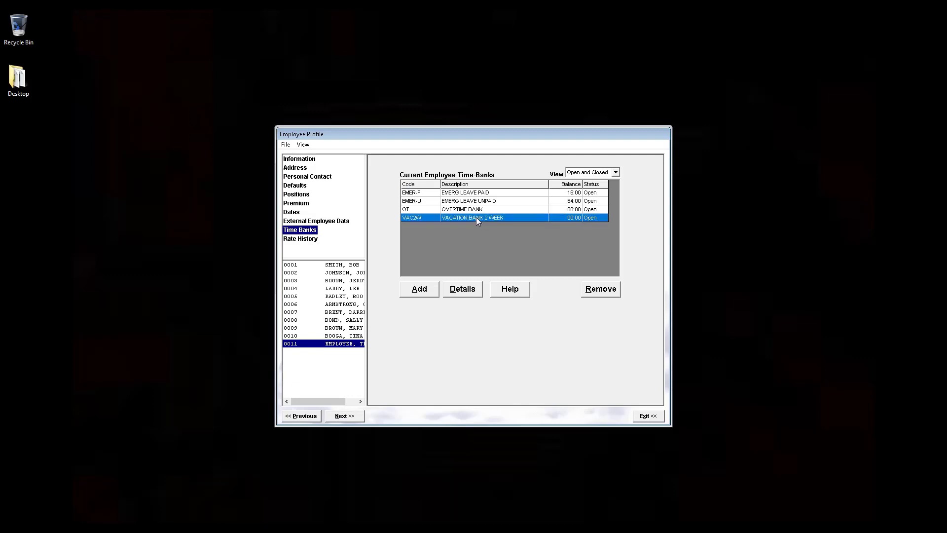
pyautogui.click(471, 287)
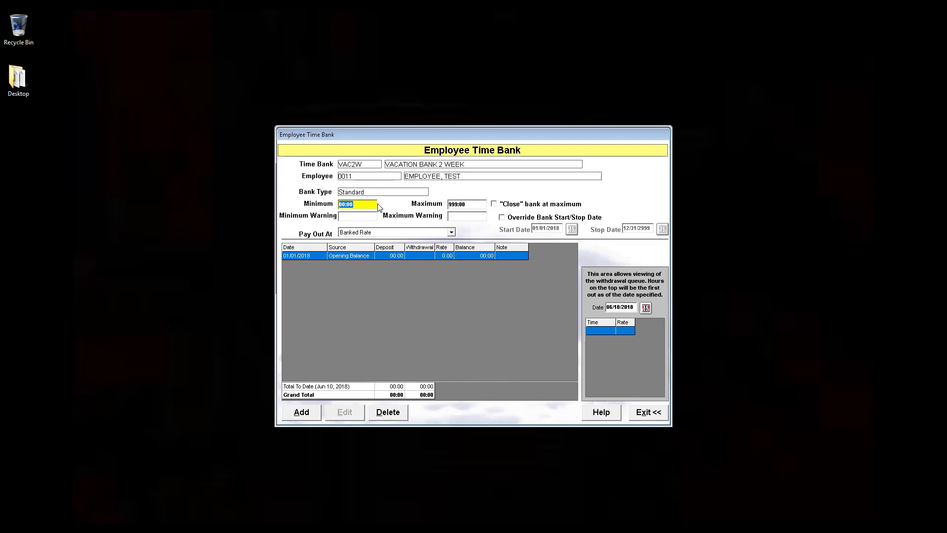
pyautogui.click(471, 205)
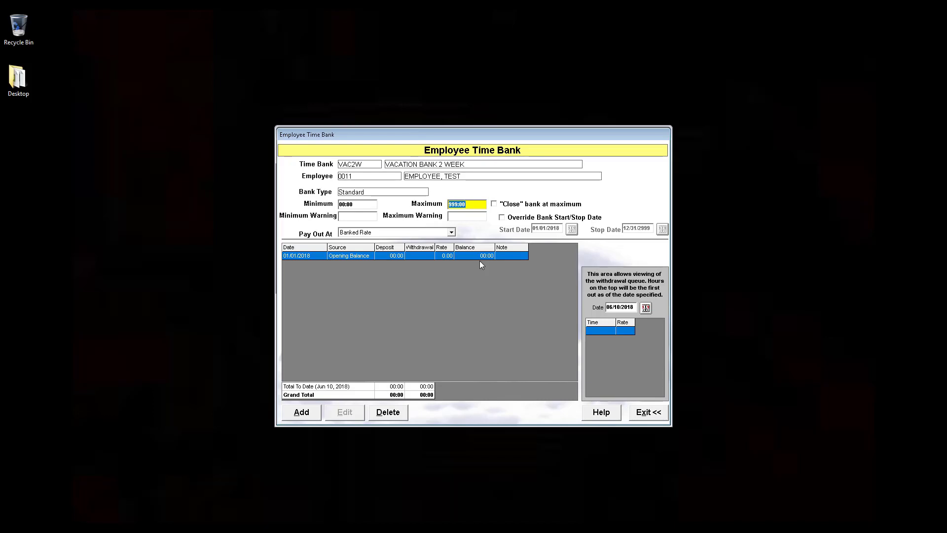
# - Add a manual deposit of 80.00 hours dated 01/01/2018 to the VAC2W bank, filling in the rate with Get Rate
pyautogui.click(316, 410)
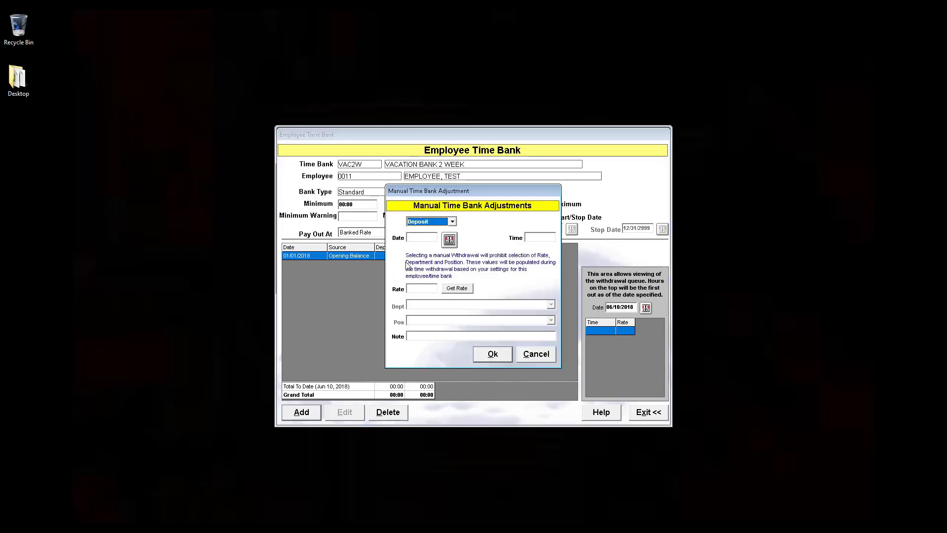
pyautogui.click(452, 221)
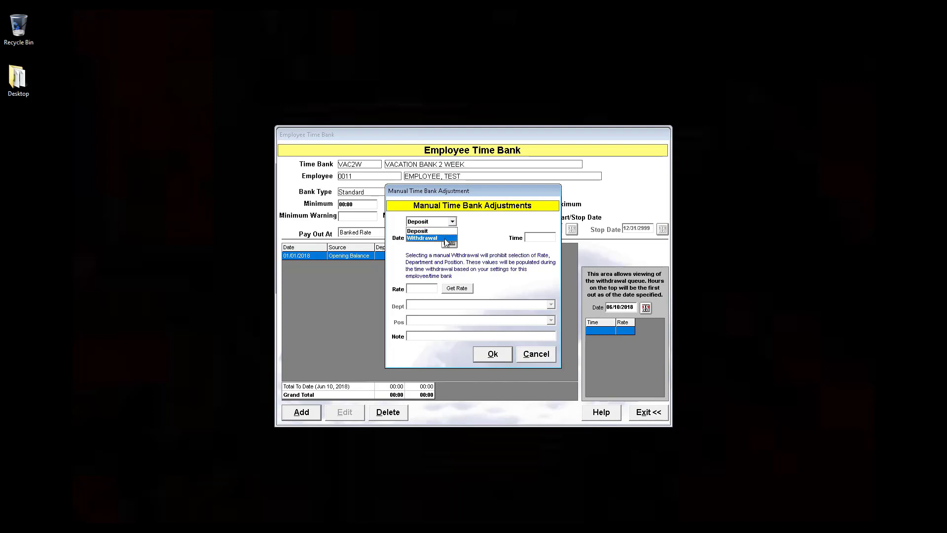
pyautogui.click(433, 231)
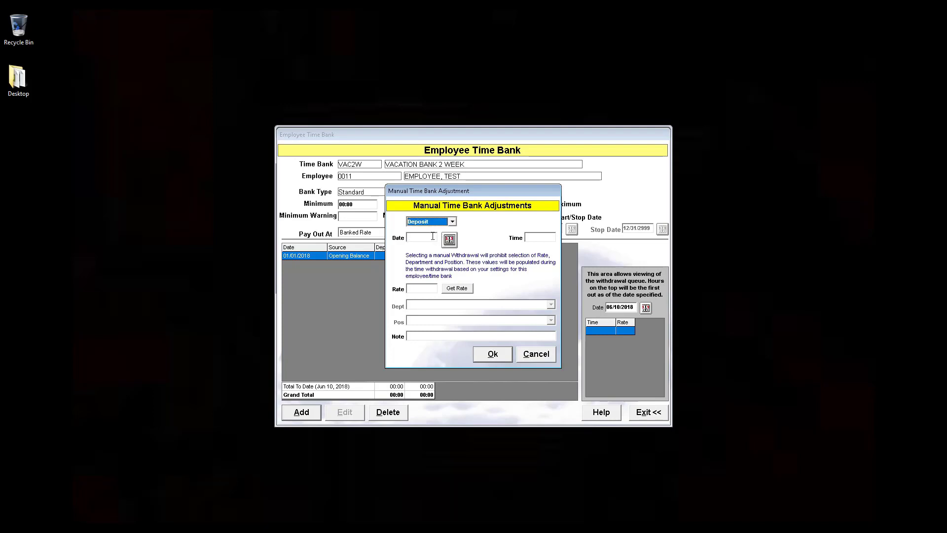
pyautogui.click(432, 236)
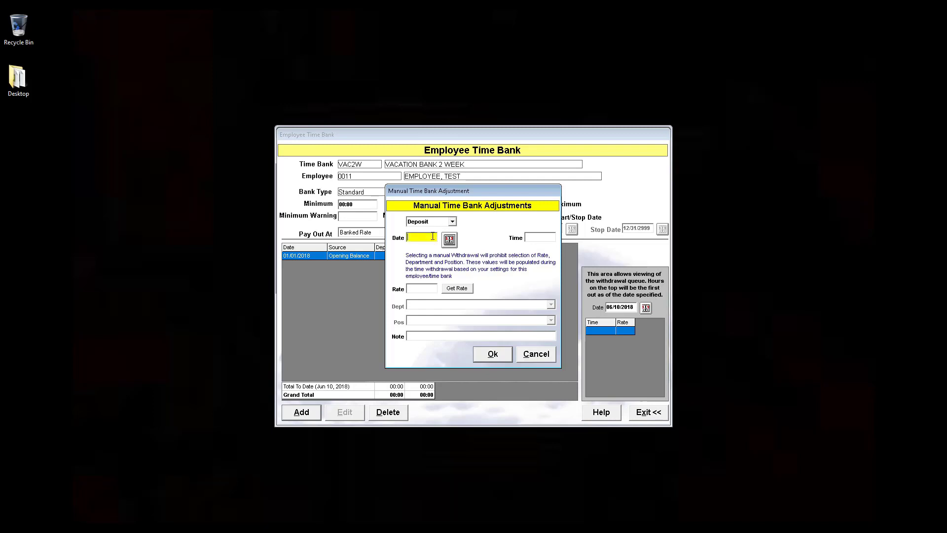
pyautogui.write('01/01/2018')
pyautogui.click(536, 237)
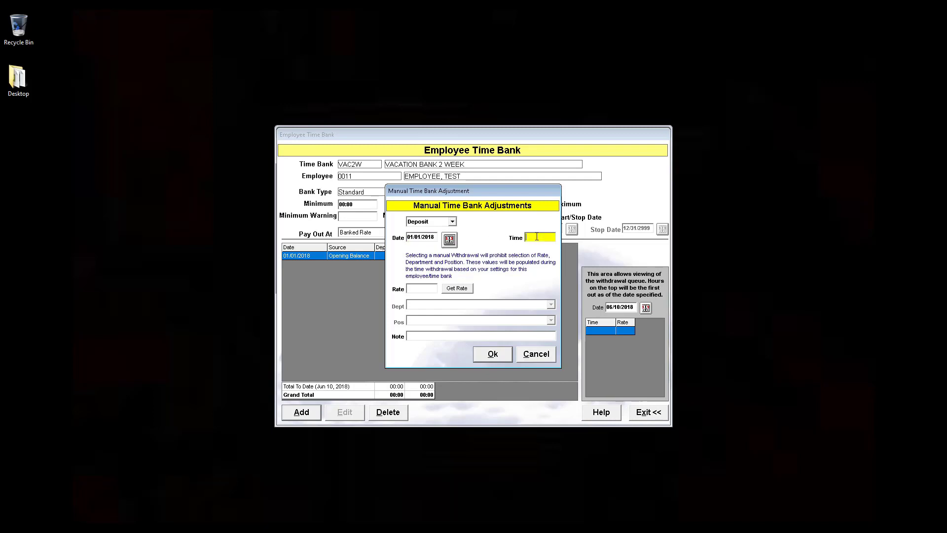
pyautogui.write('80:00')
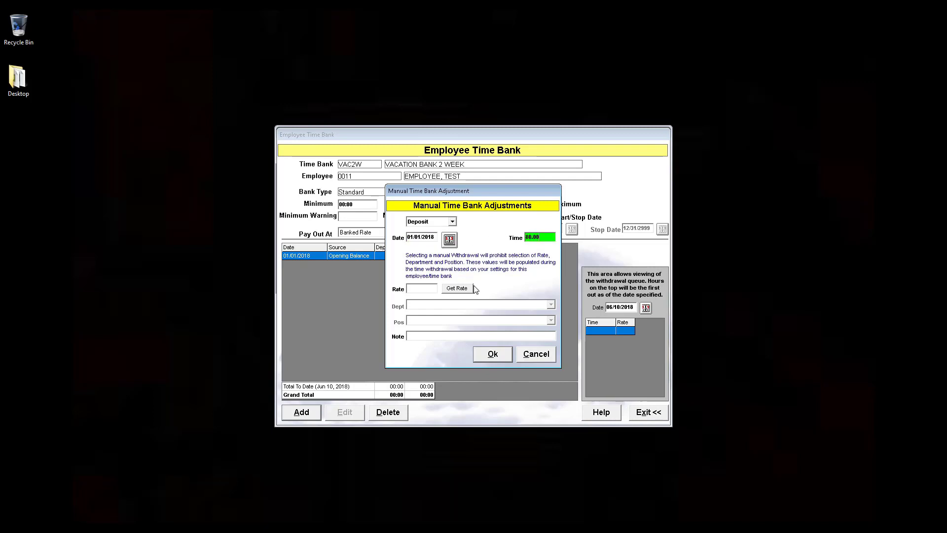
pyautogui.click(460, 289)
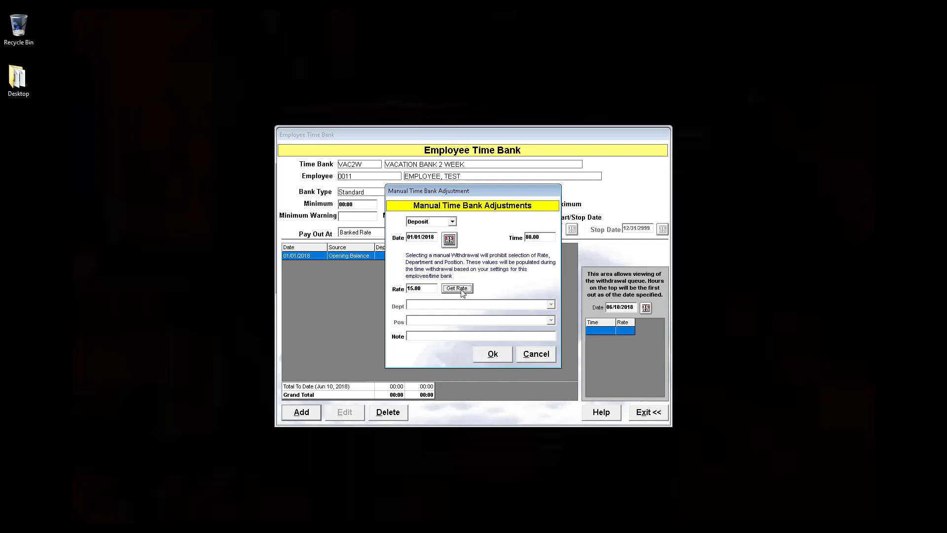
pyautogui.click(489, 354)
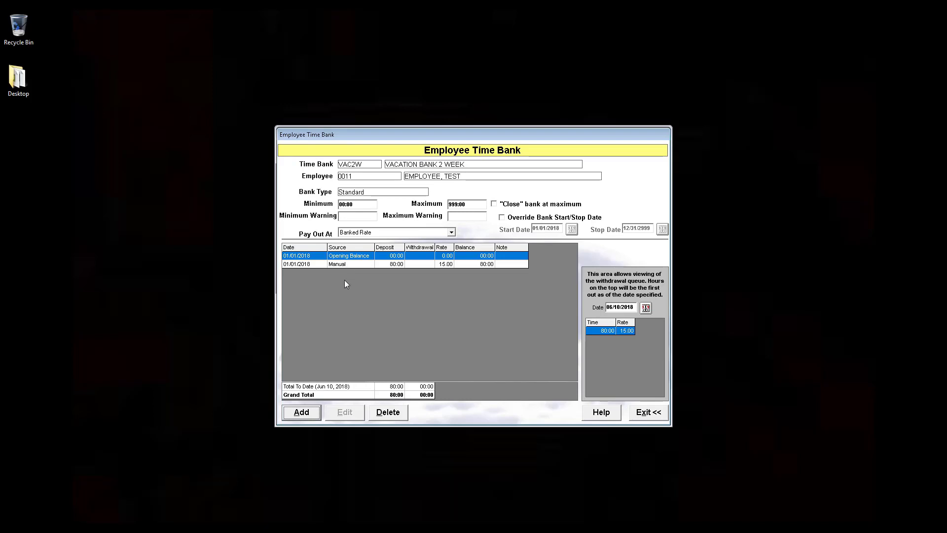
# - Add a manual withdrawal of 40 hours dated 02/01/2018 to the VAC2W bank
pyautogui.click(314, 411)
pyautogui.click(451, 221)
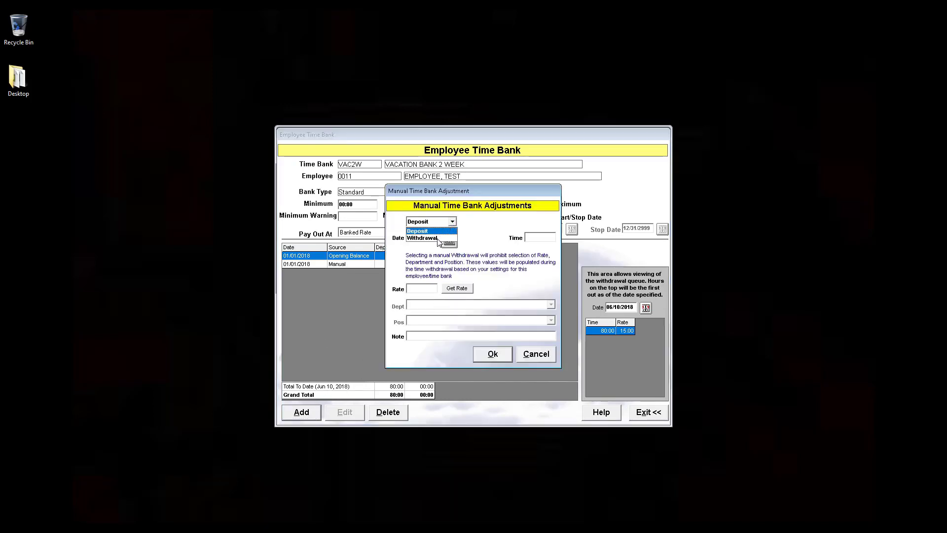
pyautogui.click(437, 235)
pyautogui.click(429, 239)
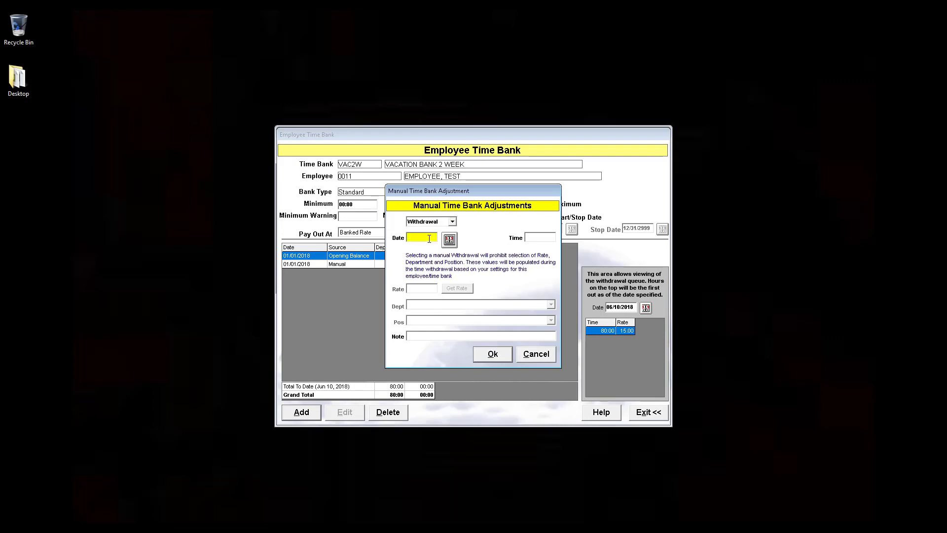
pyautogui.write('02')
pyautogui.write('01/2018')
pyautogui.click(535, 239)
pyautogui.write('40.0')
pyautogui.click(505, 358)
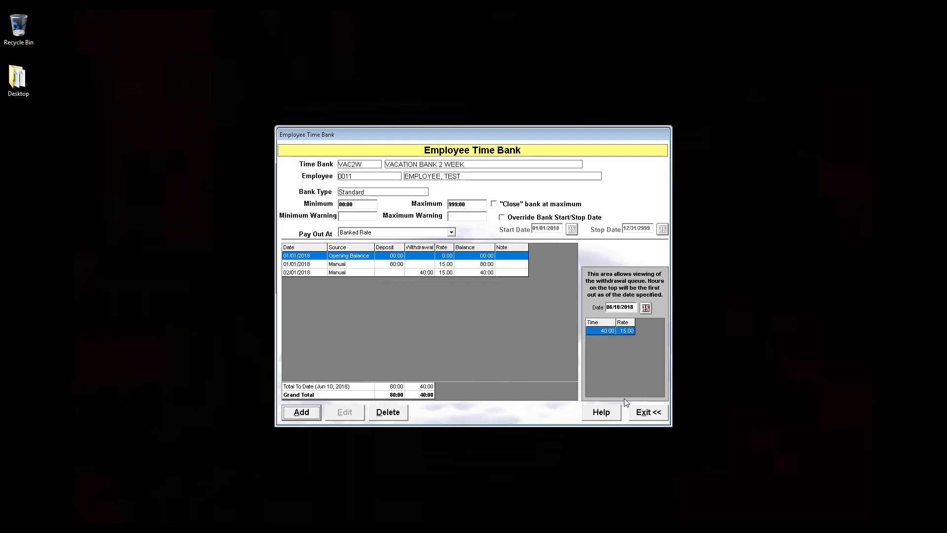
# - Close the employee setup and open the test employee's time and attendance transactions for editing
pyautogui.click(642, 412)
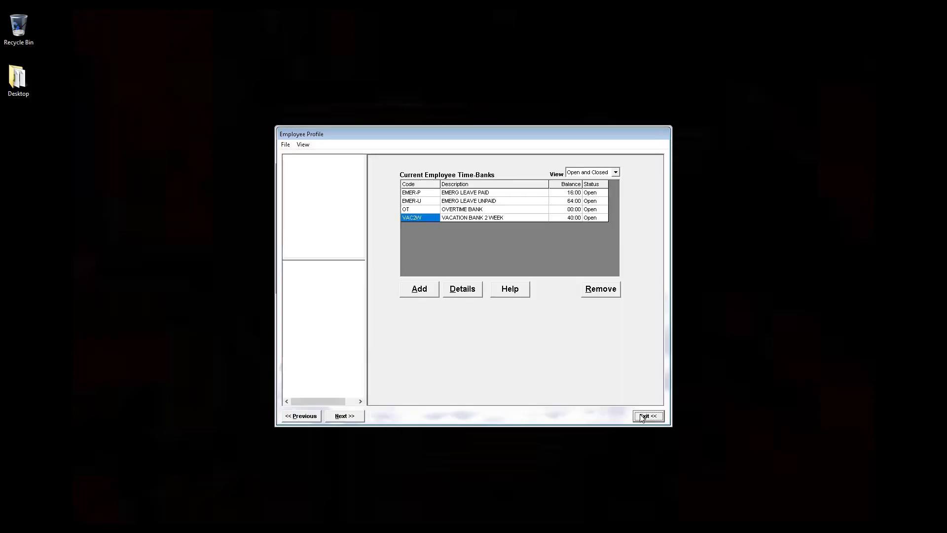
pyautogui.click(640, 416)
pyautogui.click(563, 343)
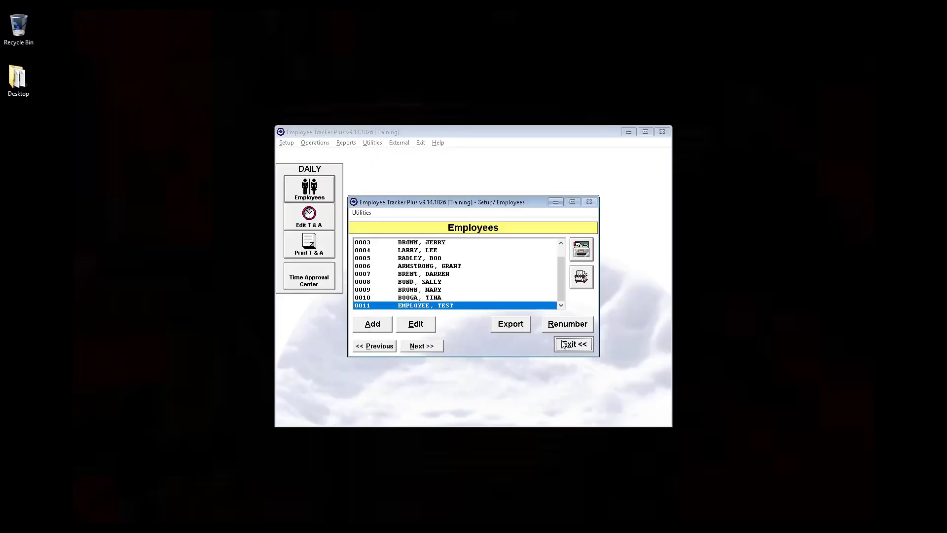
pyautogui.click(318, 228)
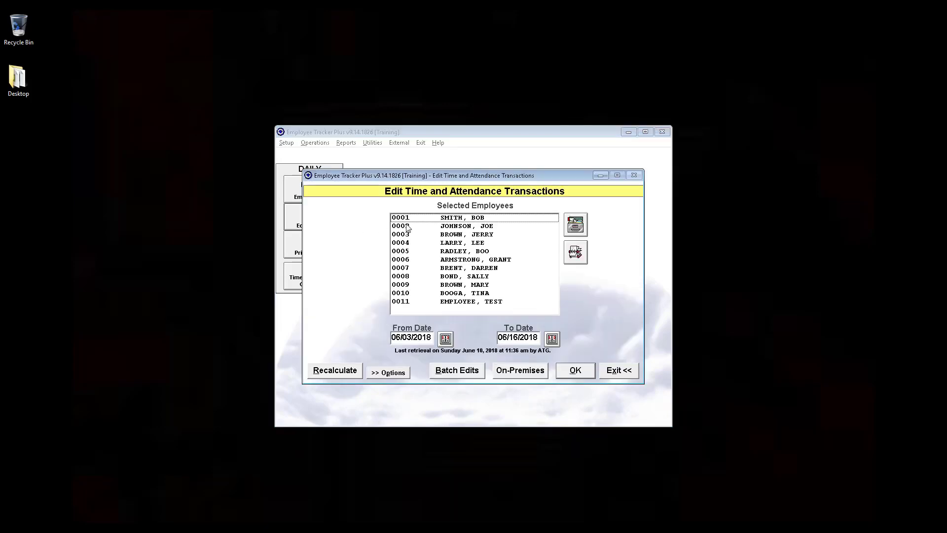
pyautogui.click(467, 301)
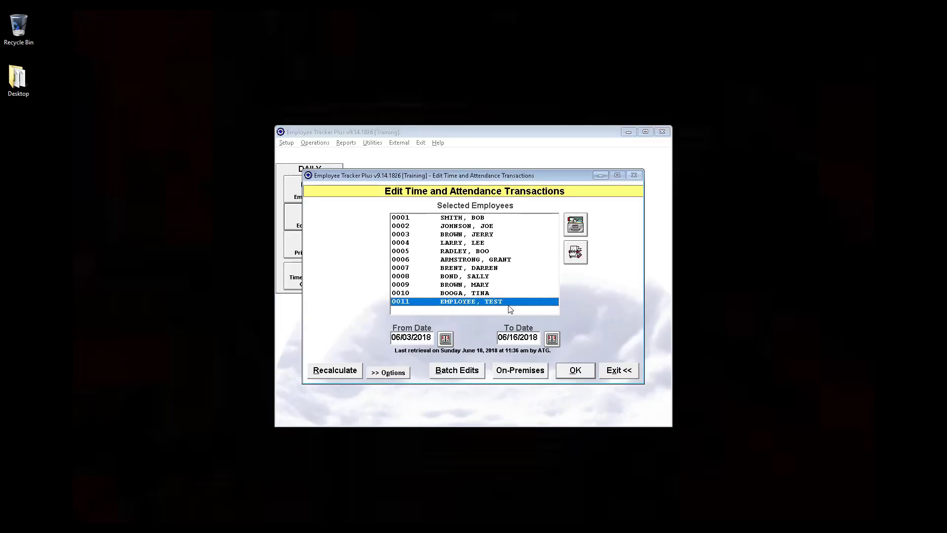
pyautogui.click(567, 372)
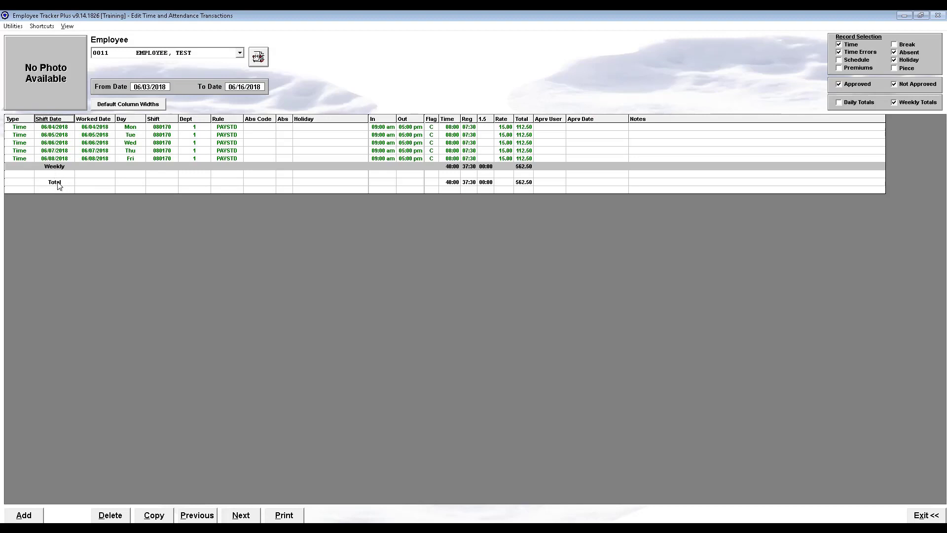
# - Start a new Absent record for the test employee with the shift date 06/11/2018
pyautogui.click(32, 515)
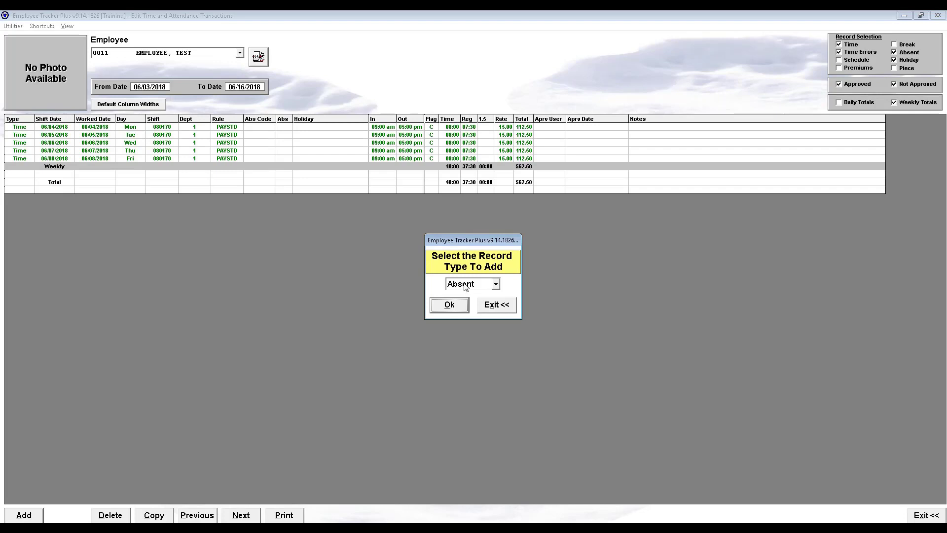
pyautogui.click(461, 305)
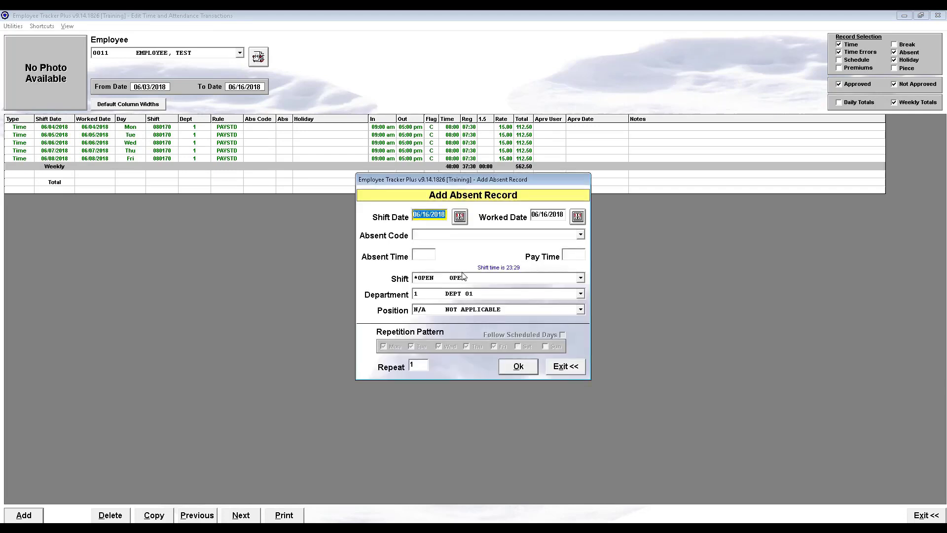
pyautogui.click(460, 217)
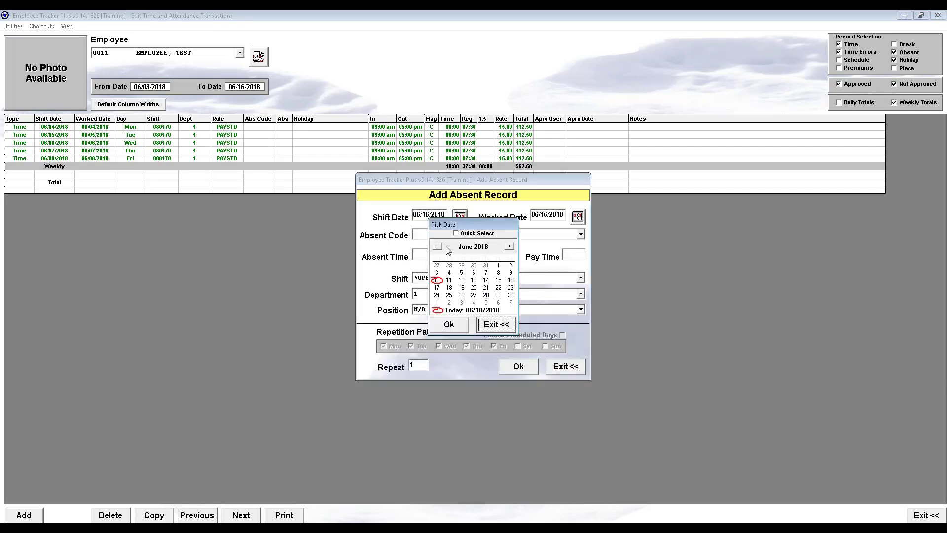
pyautogui.click(449, 280)
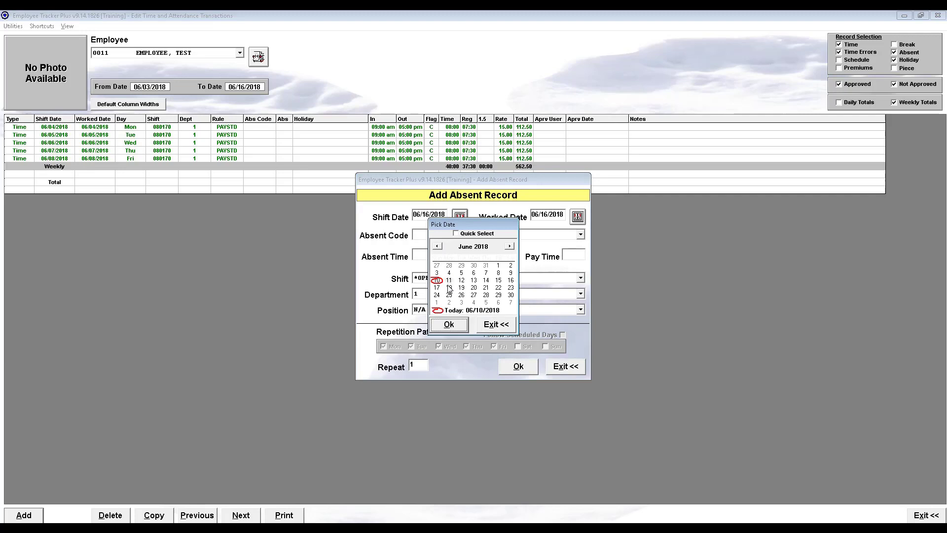
pyautogui.click(444, 325)
# - Set the absence to code VAC with 8:00 absent and pay time, and pay it from the VAC2W bank
pyautogui.click(454, 236)
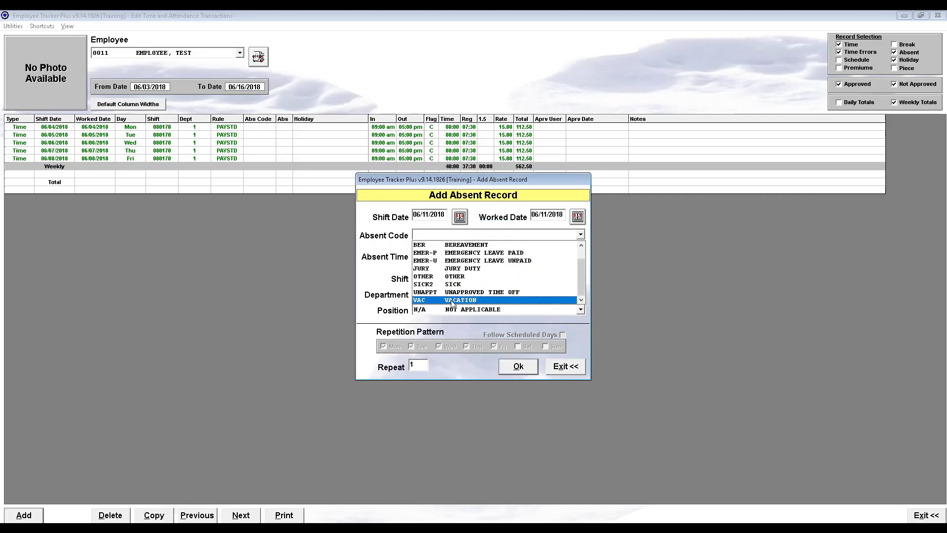
pyautogui.click(453, 300)
pyautogui.click(428, 257)
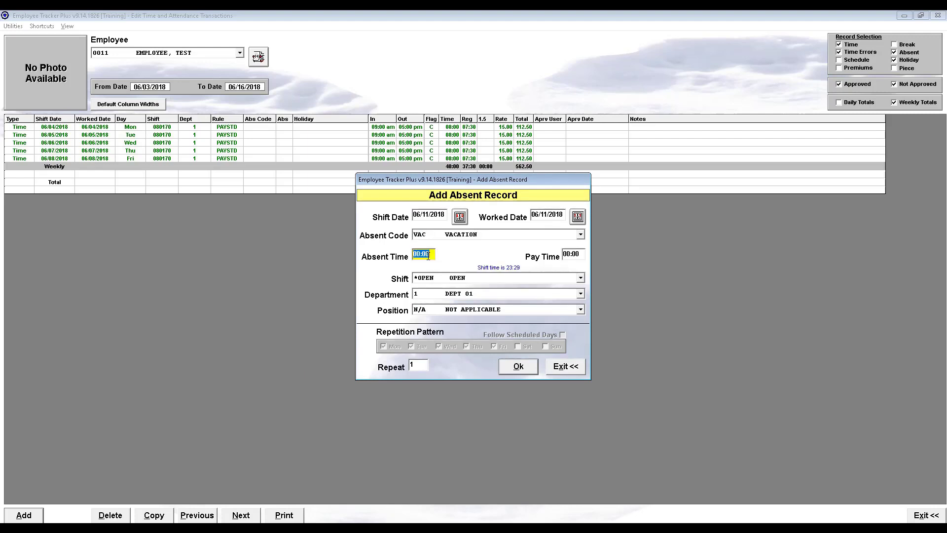
pyautogui.write('8')
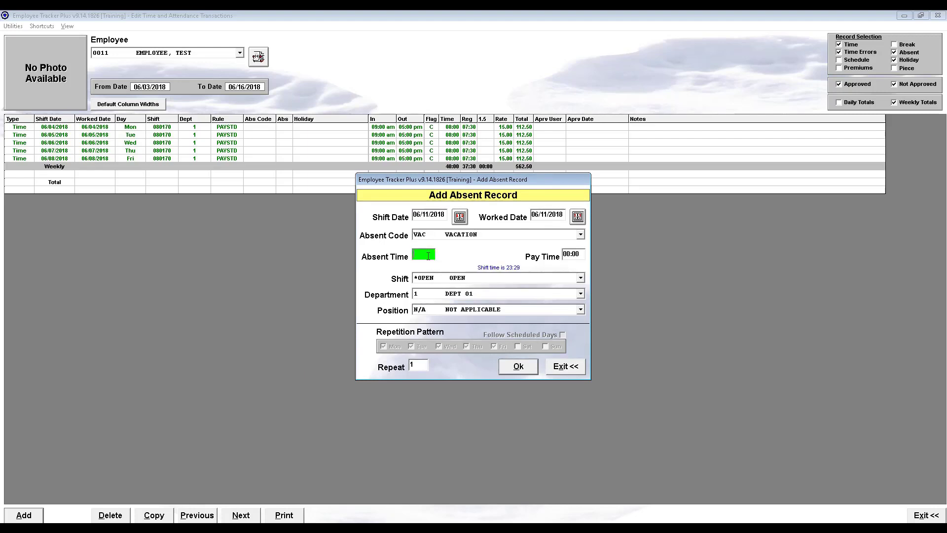
pyautogui.write(':00')
pyautogui.press('Tab')
pyautogui.click(578, 255)
pyautogui.click(519, 367)
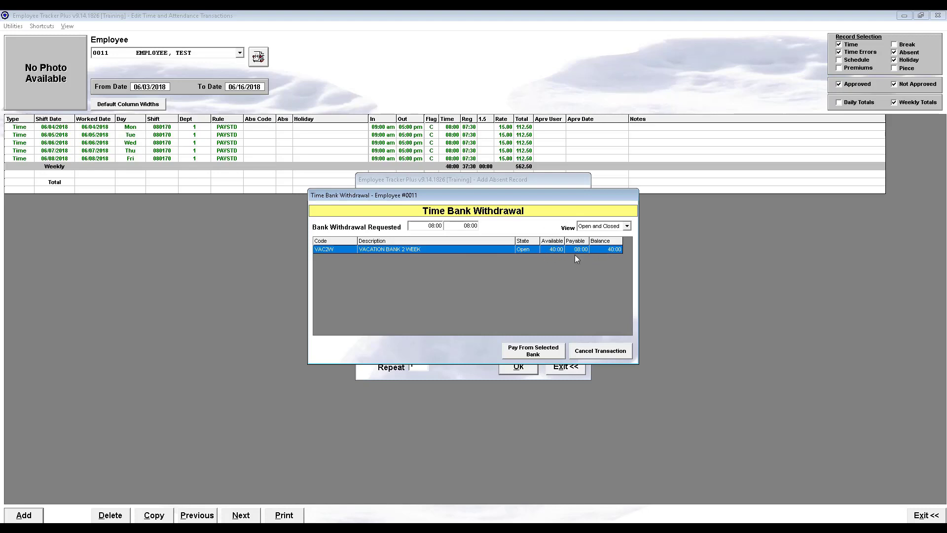
pyautogui.click(537, 354)
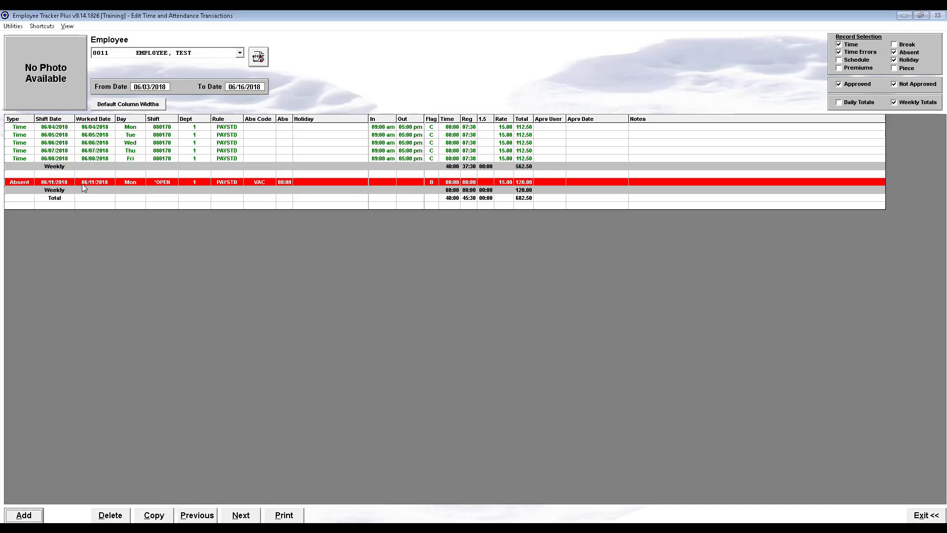
# - Open the test employee's profile and show the details of the VAC2W vacation bank
pyautogui.click(42, 26)
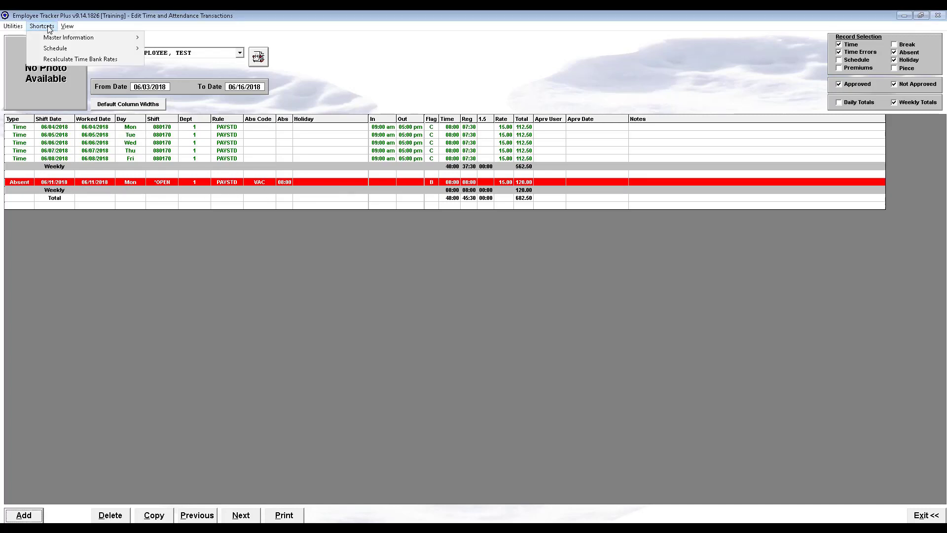
pyautogui.moveTo(49, 39)
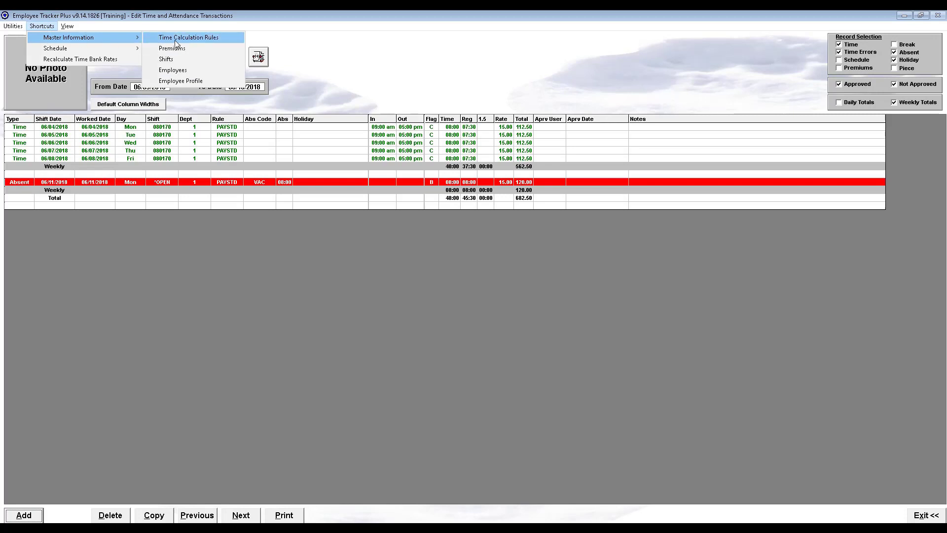
pyautogui.click(206, 82)
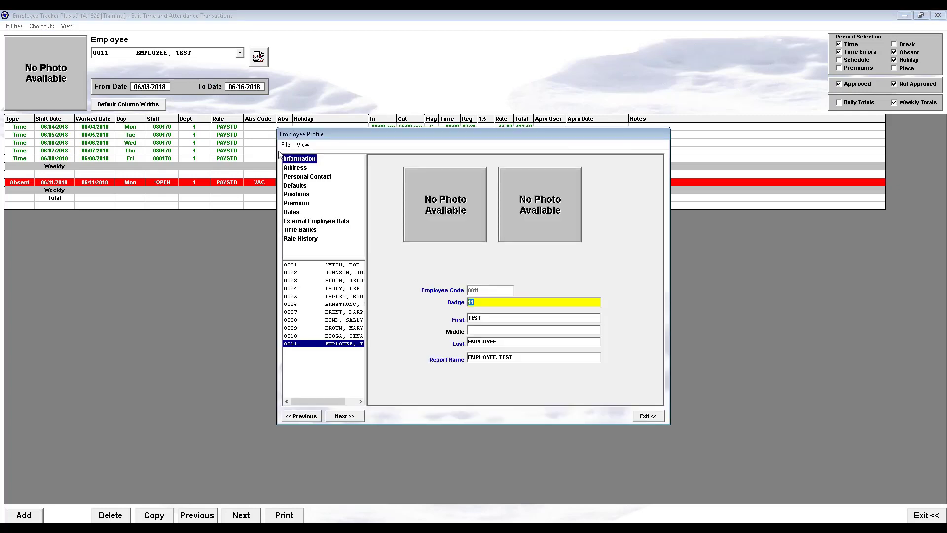
pyautogui.click(302, 231)
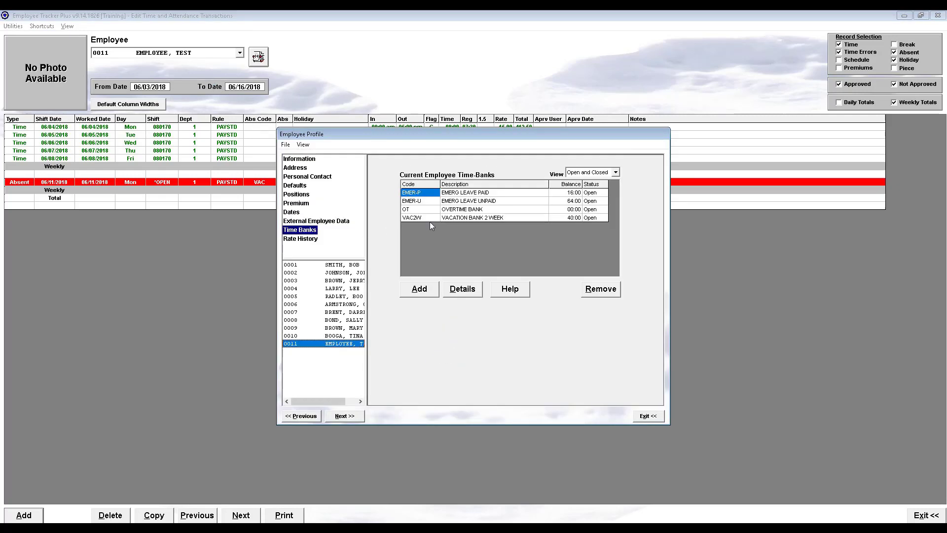
pyautogui.click(451, 218)
pyautogui.click(459, 288)
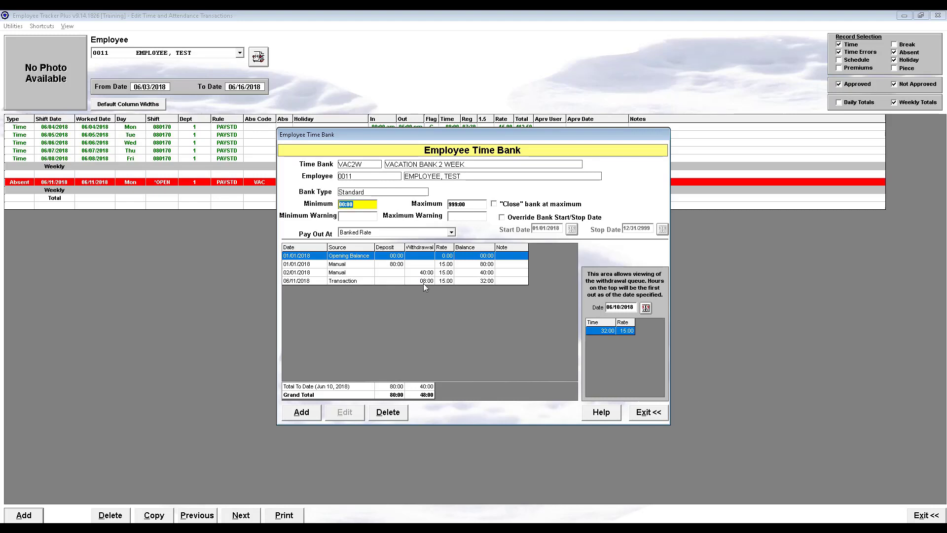
# - Compare the 06/11/2018 transaction entry with the manual entries in the VAC2W bank to see which can be edited or deleted
pyautogui.click(346, 282)
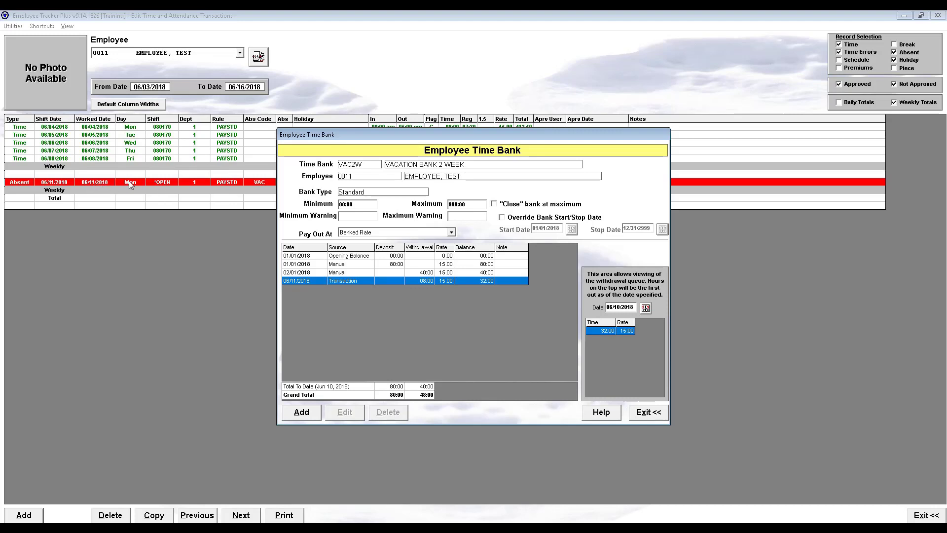
pyautogui.click(355, 273)
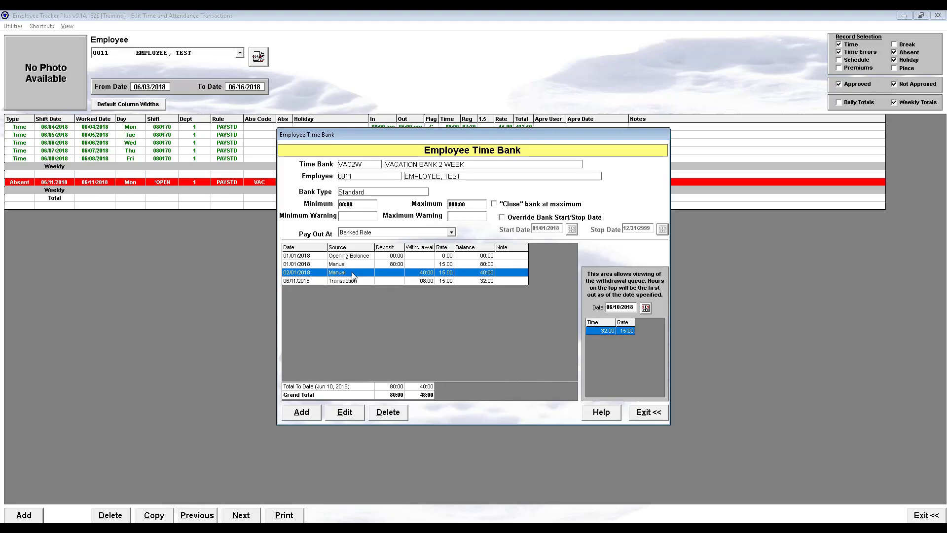
pyautogui.click(355, 266)
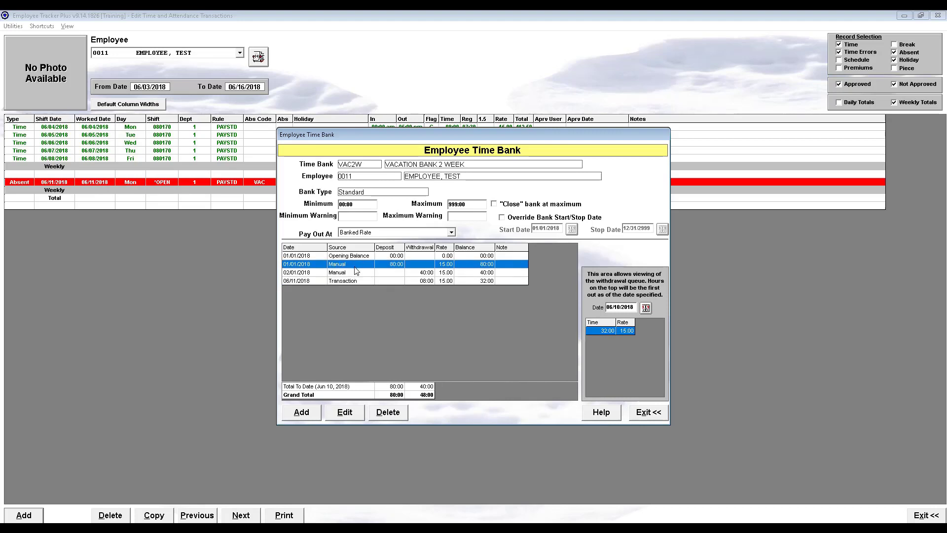
pyautogui.click(352, 275)
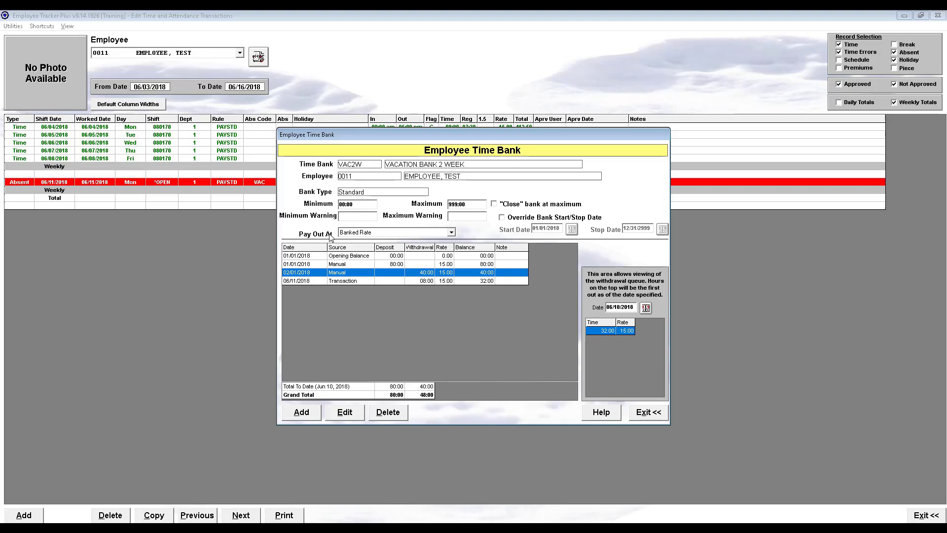
# - Set the VAC2W bank to pay out at the Employees Current Rate, and close the bank and the employee profile
pyautogui.click(398, 233)
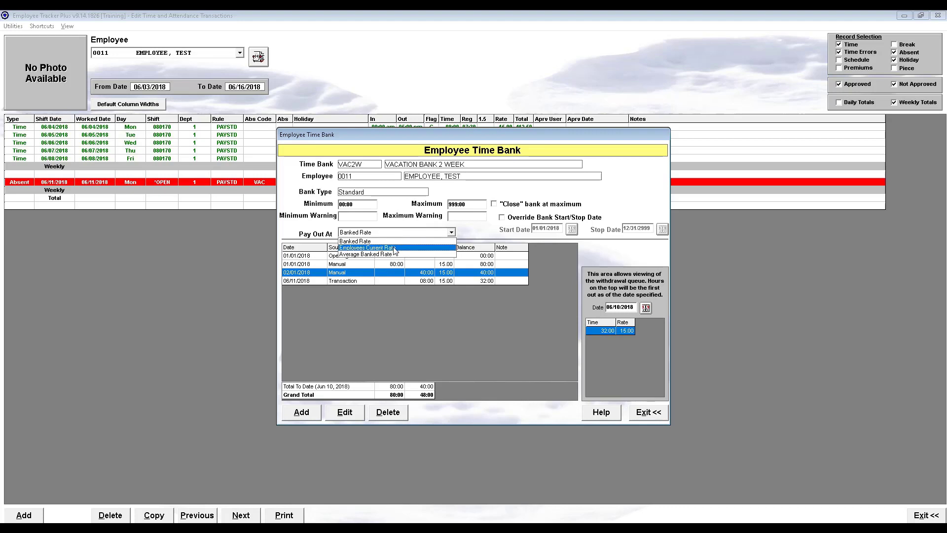
pyautogui.click(394, 248)
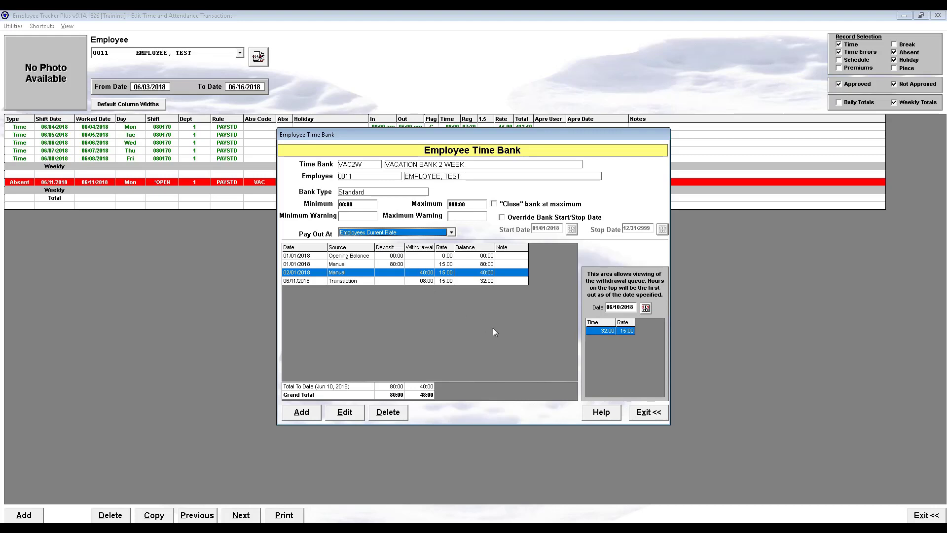
pyautogui.click(641, 415)
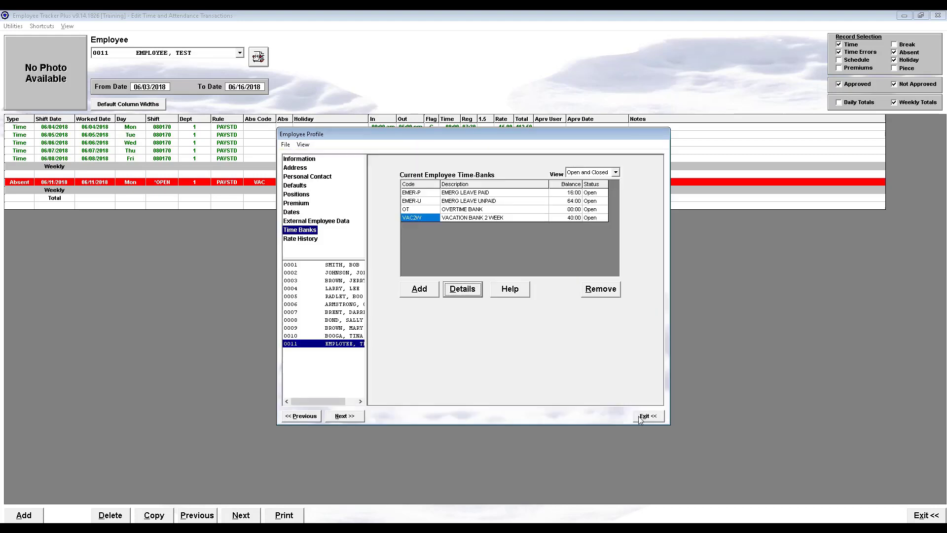
pyautogui.click(641, 417)
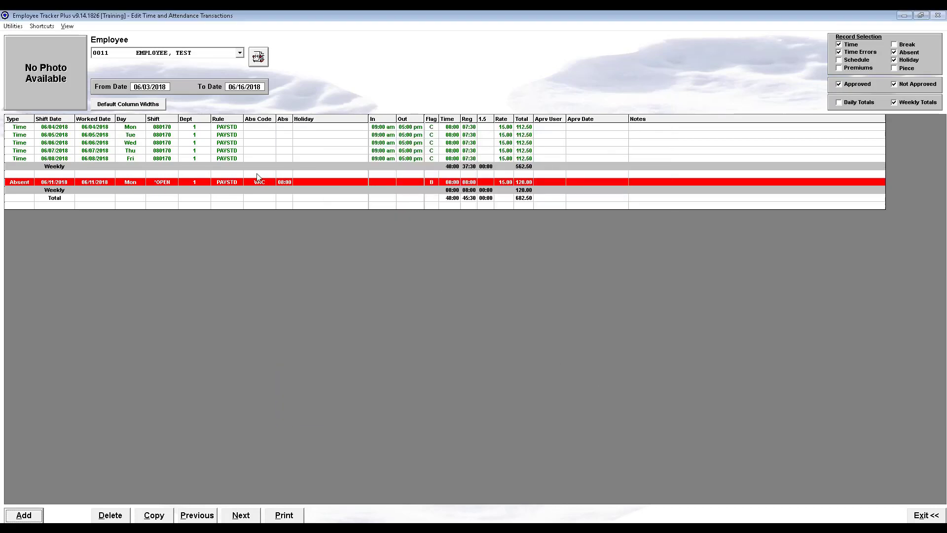
# - Start another Absent record for the test employee with the shift date 06/12/2018
pyautogui.doubleClick(150, 183)
pyautogui.click(37, 514)
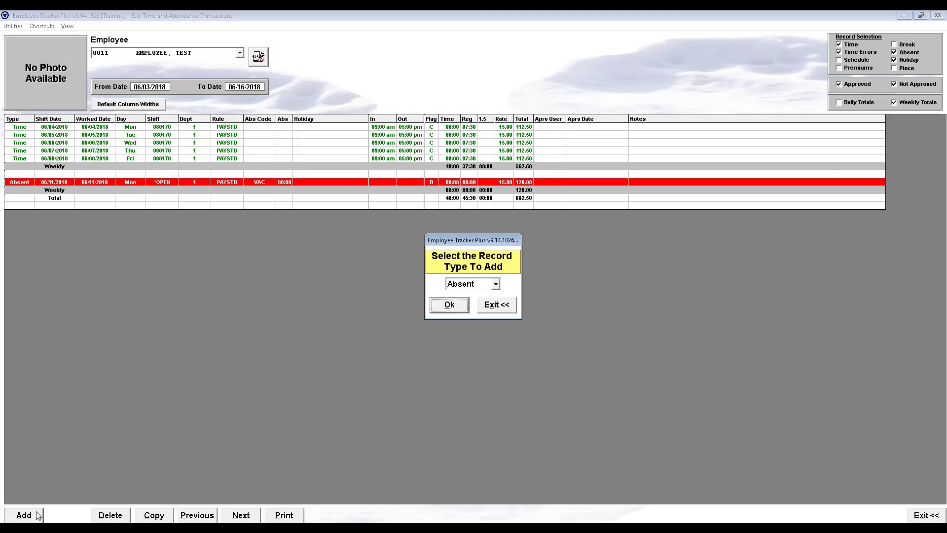
pyautogui.click(463, 305)
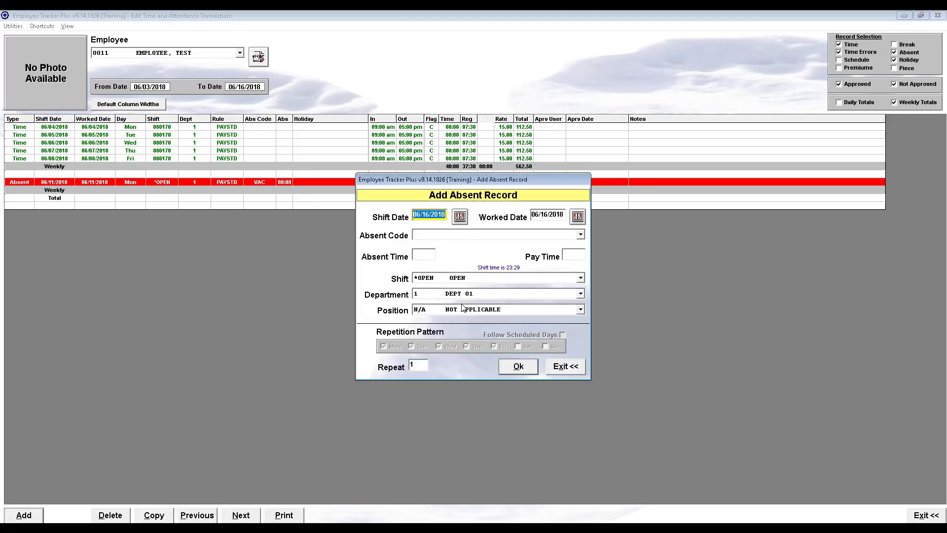
pyautogui.click(459, 217)
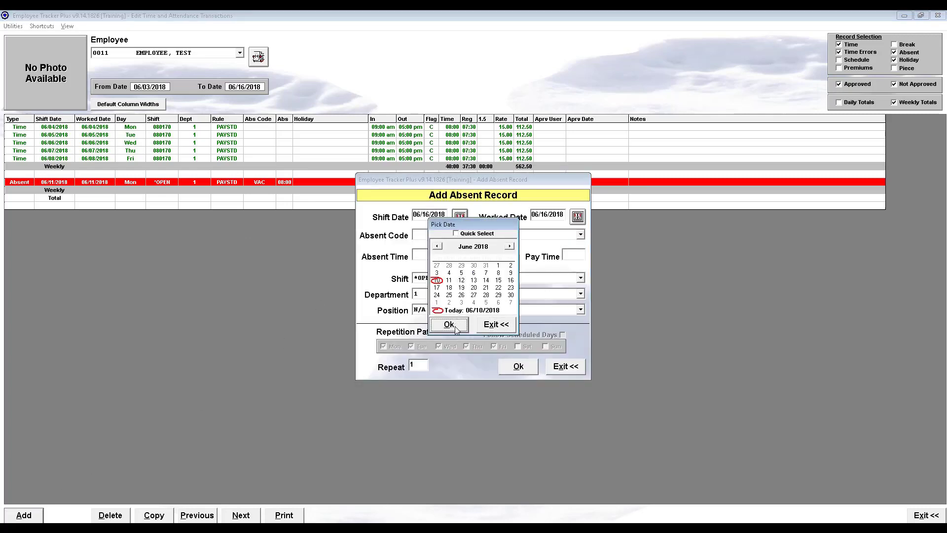
pyautogui.click(449, 325)
# - Set the absence to code VAC with 08:00 absent and pay time, repeated 5 times on weekdays
pyautogui.click(467, 235)
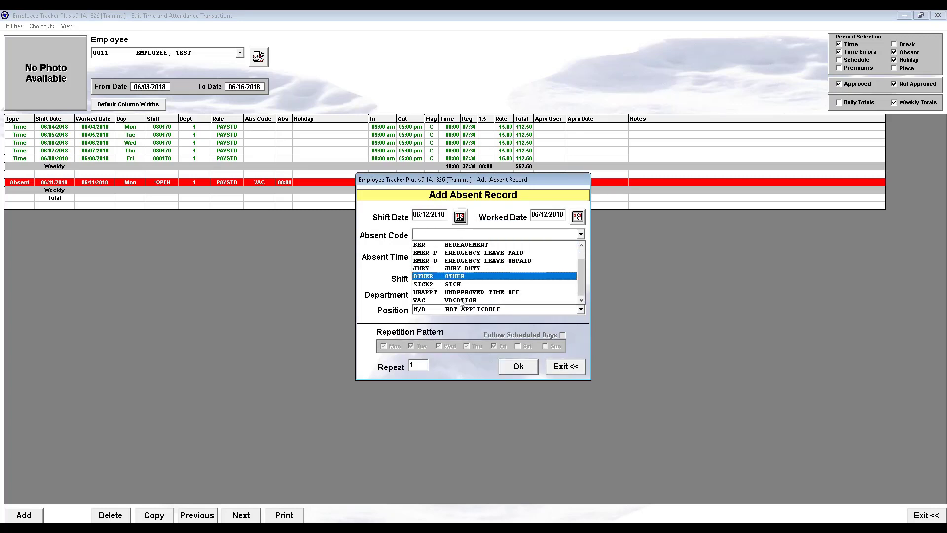
pyautogui.click(460, 300)
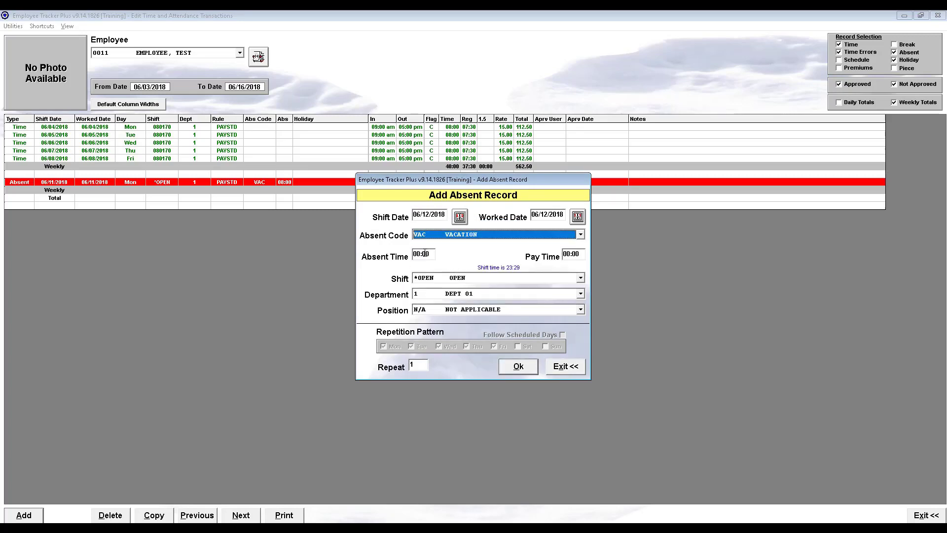
pyautogui.click(424, 254)
pyautogui.write('0800')
pyautogui.click(568, 252)
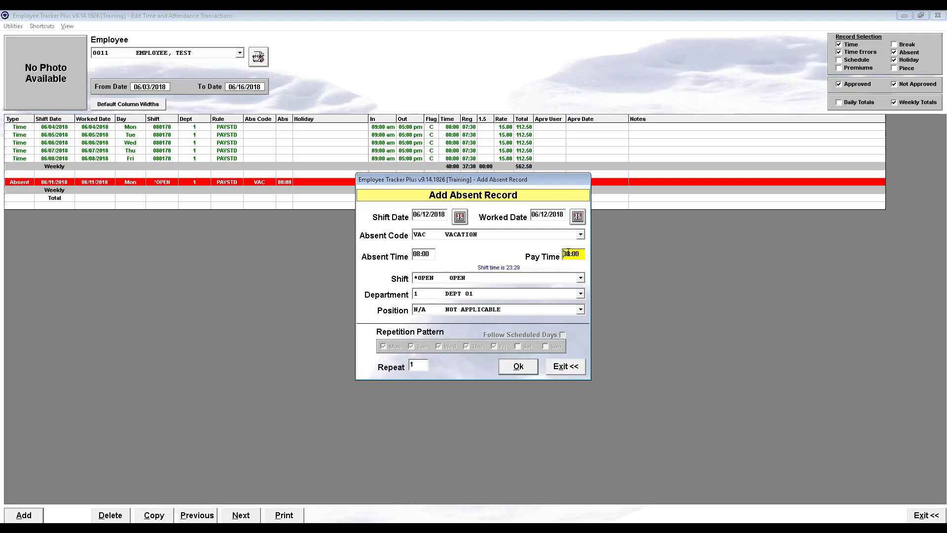
pyautogui.click(423, 366)
pyautogui.write('5')
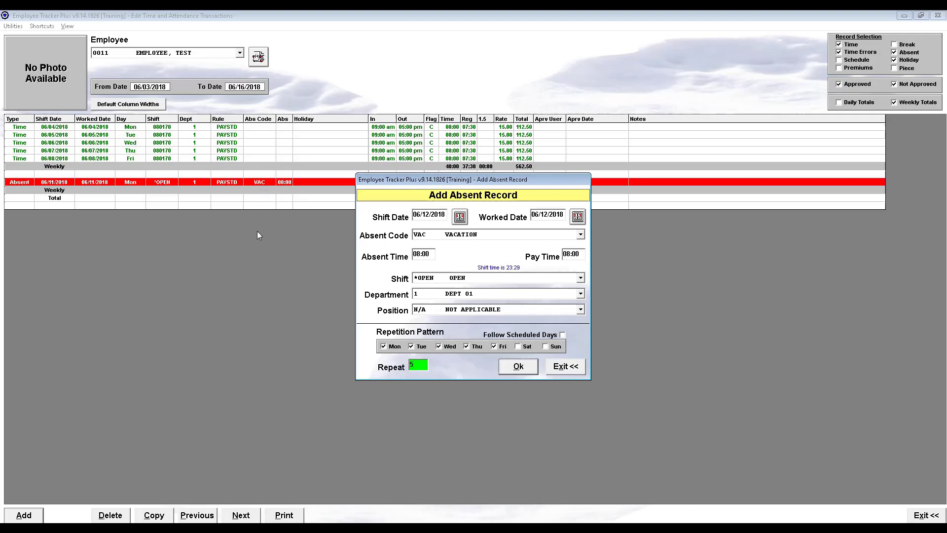
# - Submit the repeated absences, pay each from the VAC2W bank, and agree to continue with the last withdrawal despite the shortfall
pyautogui.click(518, 366)
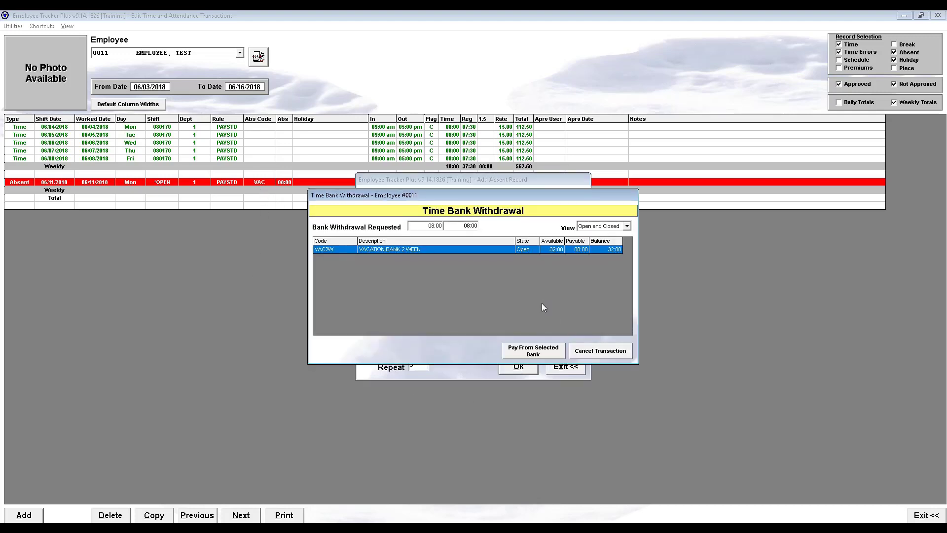
pyautogui.click(533, 348)
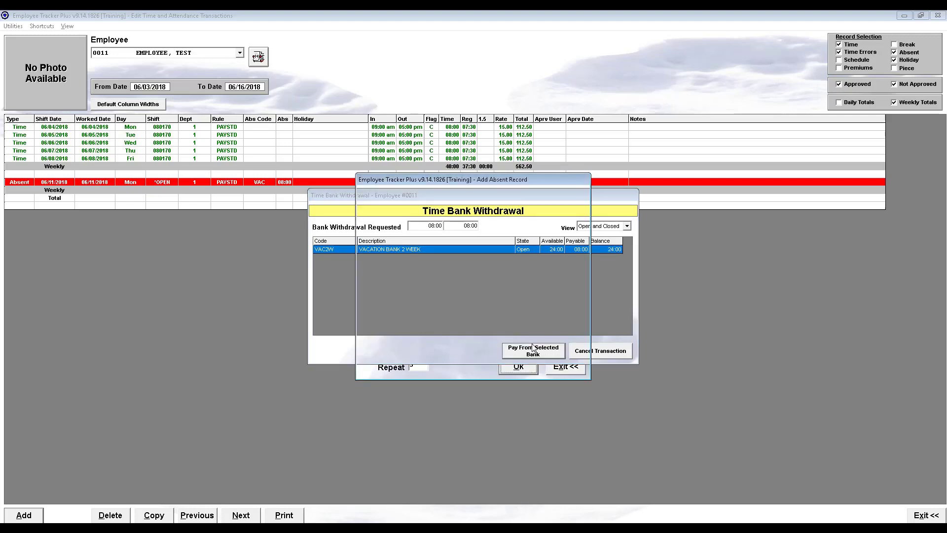
pyautogui.click(533, 348)
pyautogui.click(532, 347)
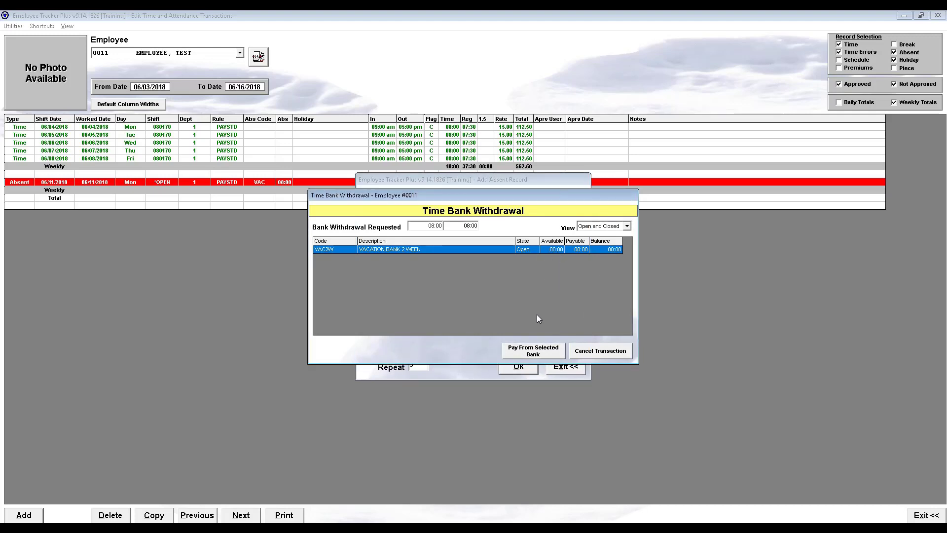
pyautogui.click(538, 354)
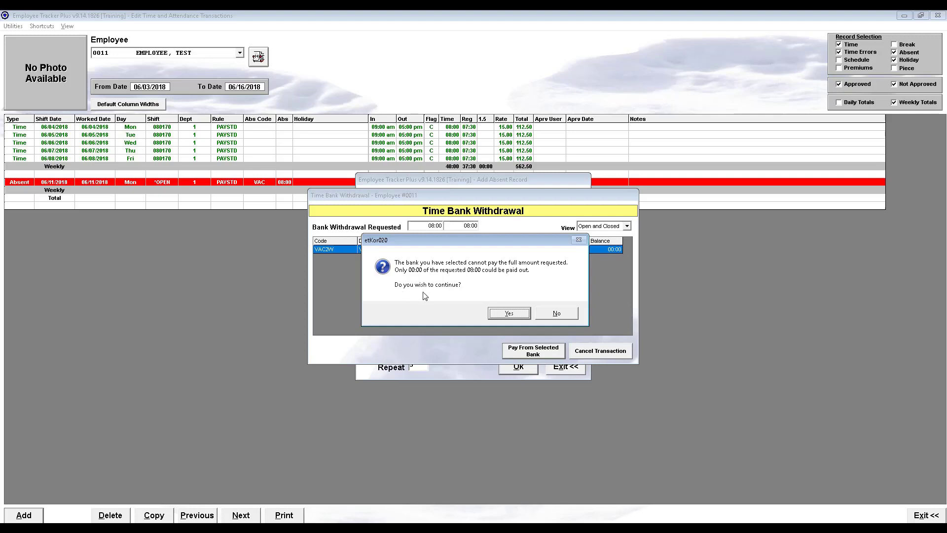
pyautogui.click(501, 314)
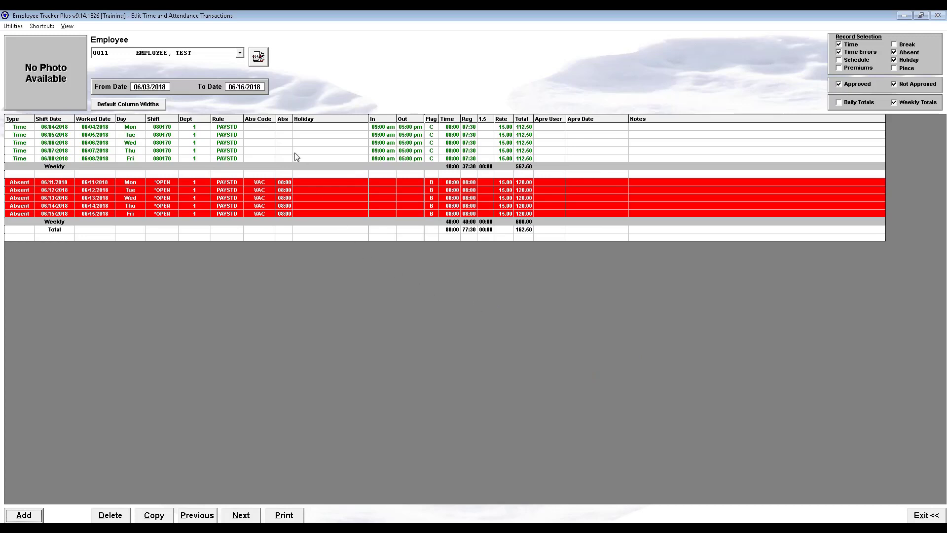
# - Extend the displayed transaction range by setting the To Date to 06/18/2018
pyautogui.click(252, 92)
pyautogui.click(276, 91)
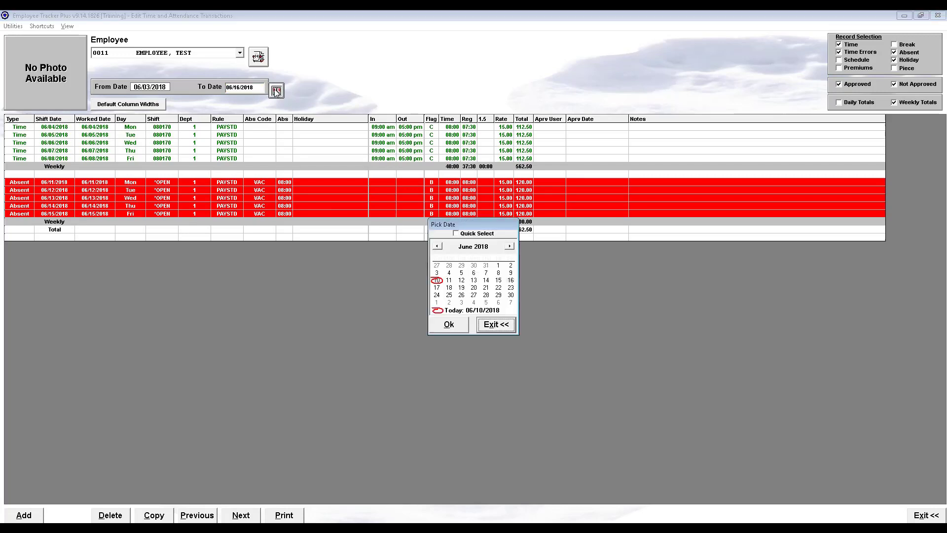
pyautogui.click(449, 324)
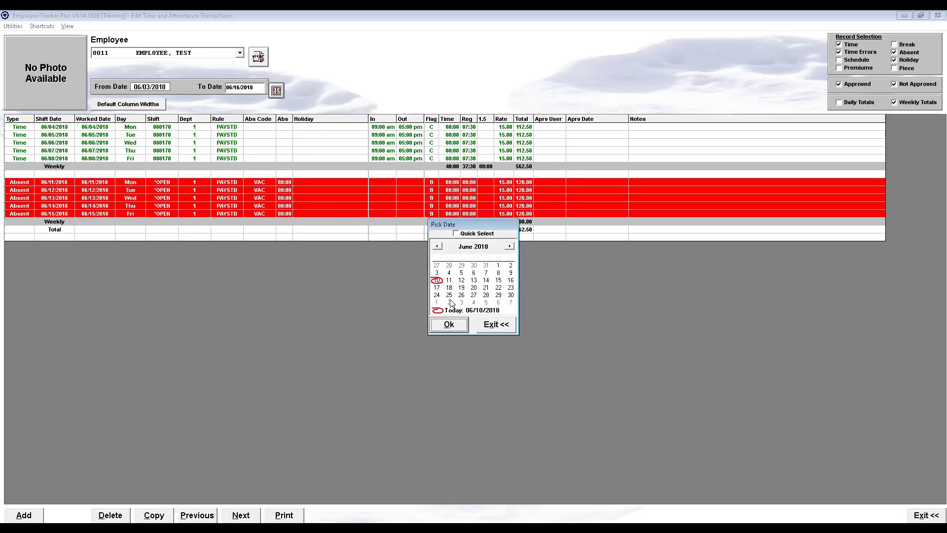
pyautogui.click(448, 325)
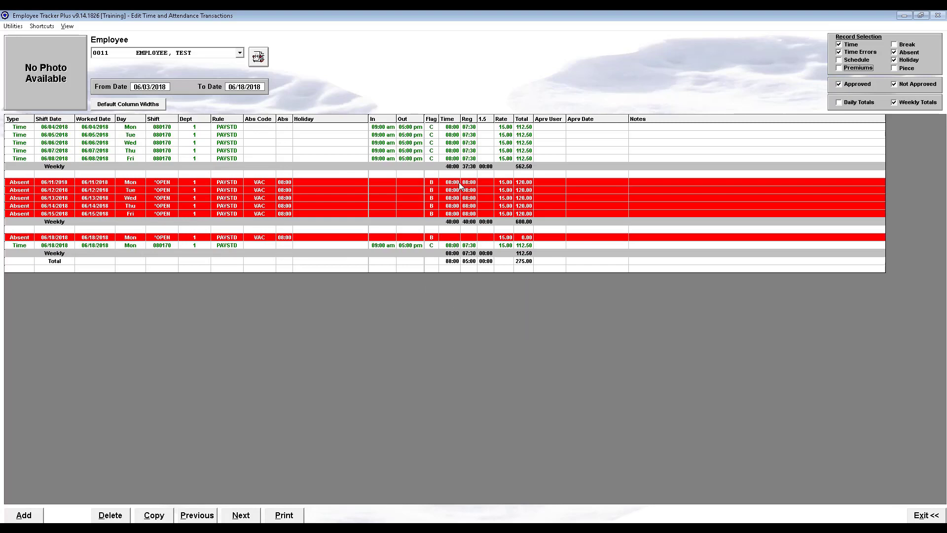
# - Compare the regular hours paid on the VAC absences from 06/11/2018 to 06/15/2018 with those on the 06/18/2018 absence
pyautogui.moveTo(452, 183); pyautogui.dragTo(472, 220)
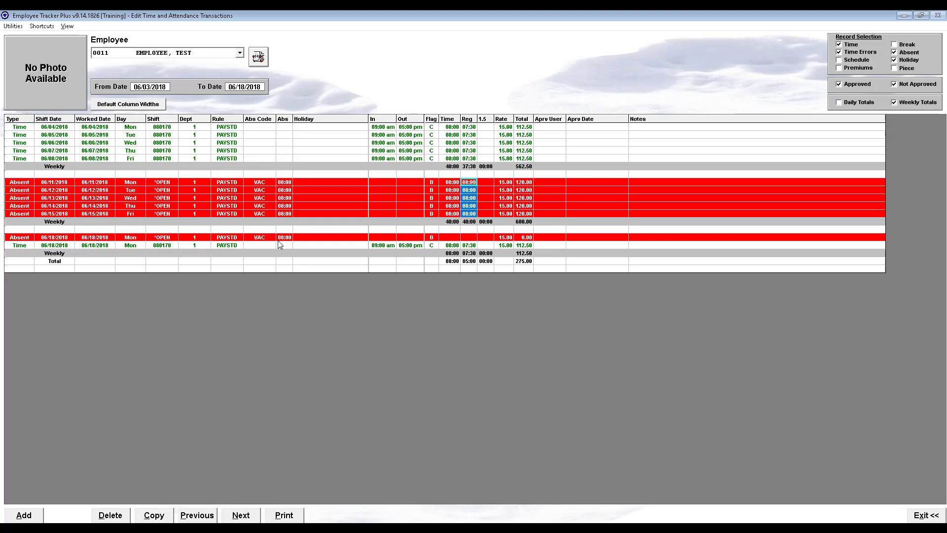
pyautogui.click(471, 237)
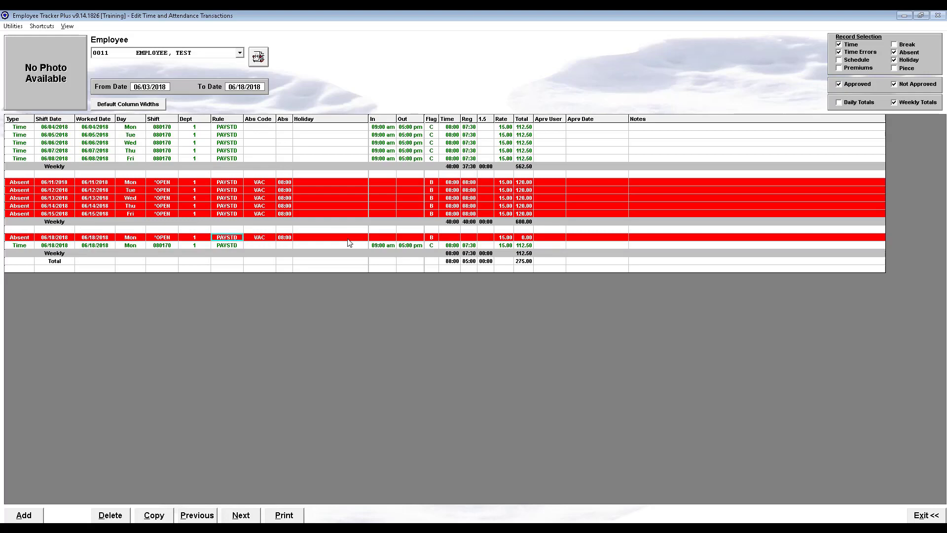
pyautogui.click(471, 237)
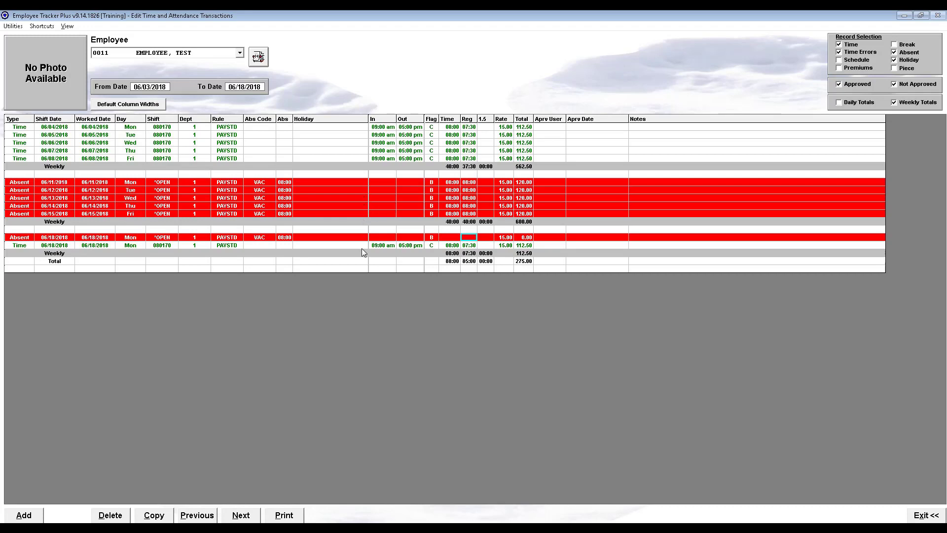
pyautogui.click(478, 277)
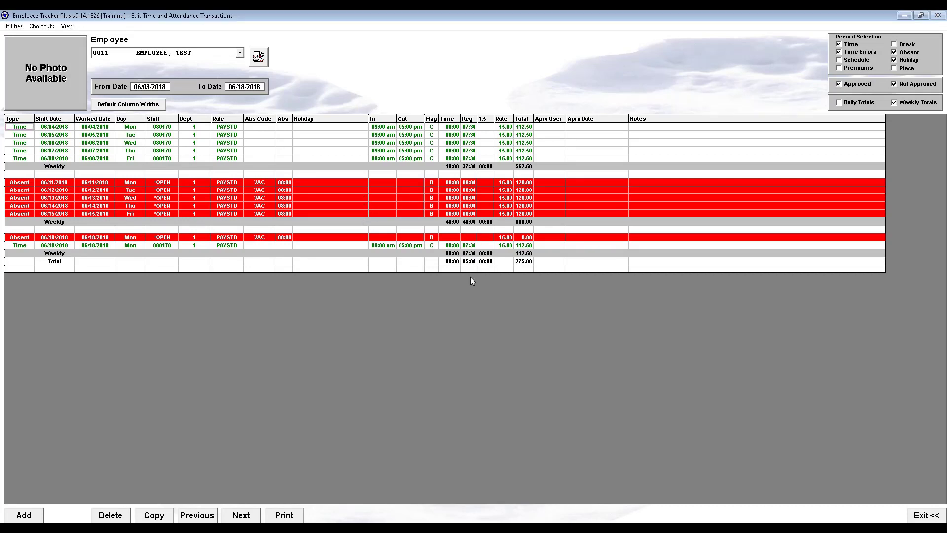